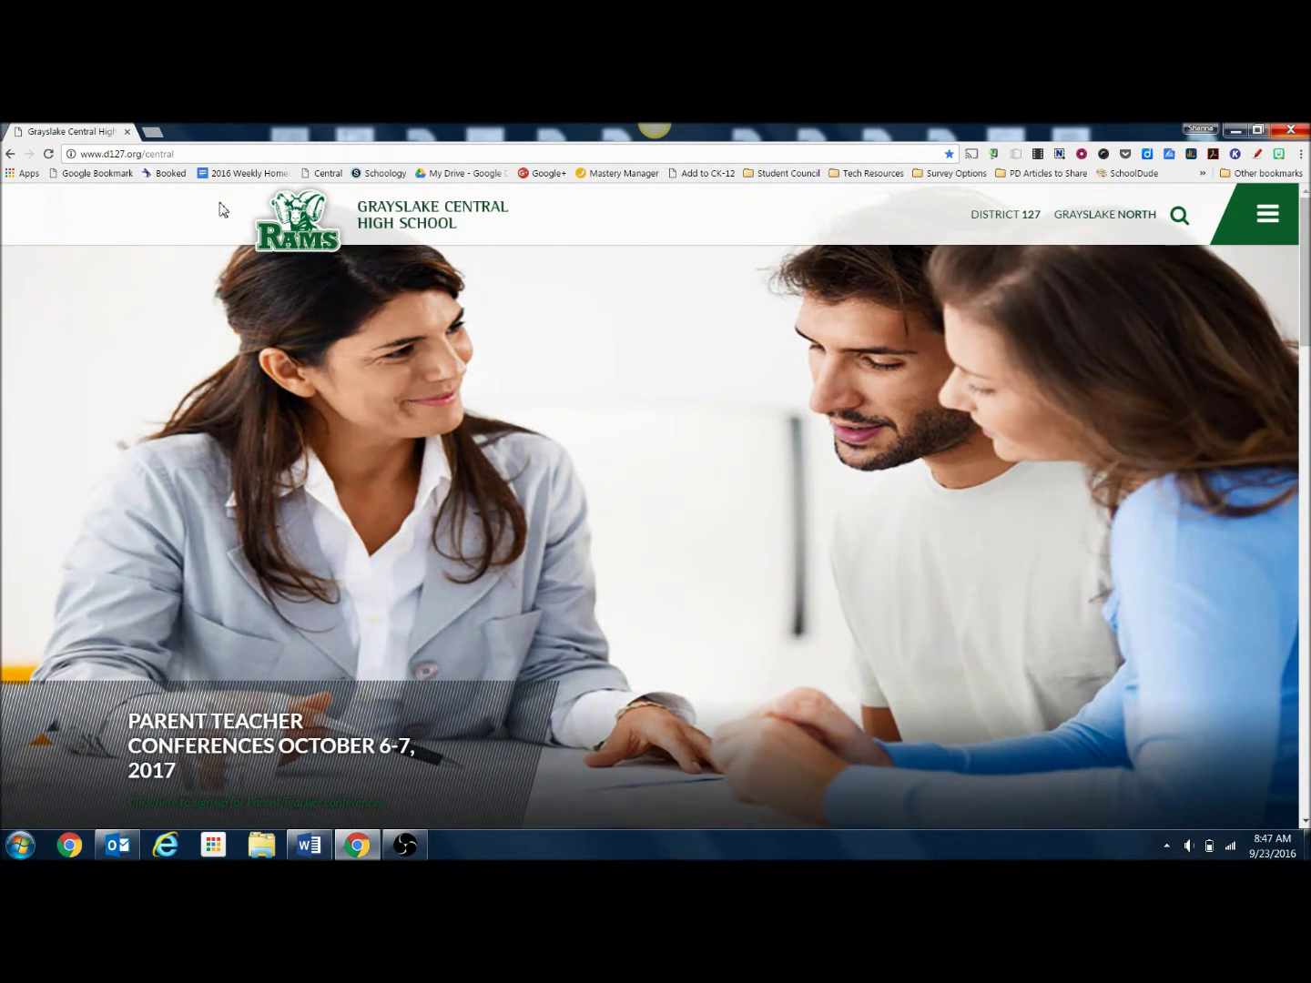
Step: Go to the padlet.com website
click(217, 154)
text(padlet.)
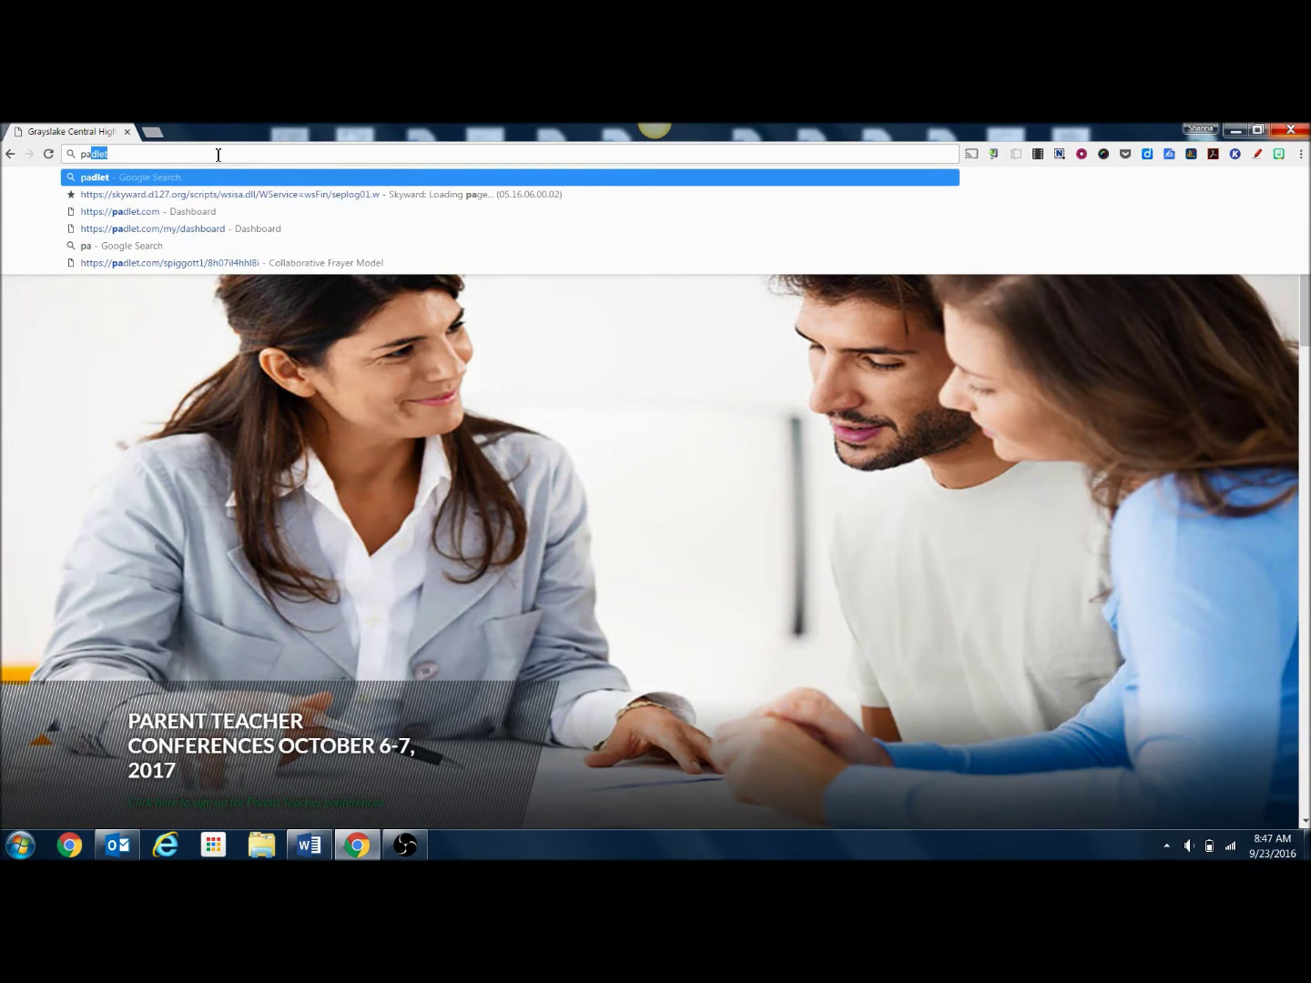
text(com)
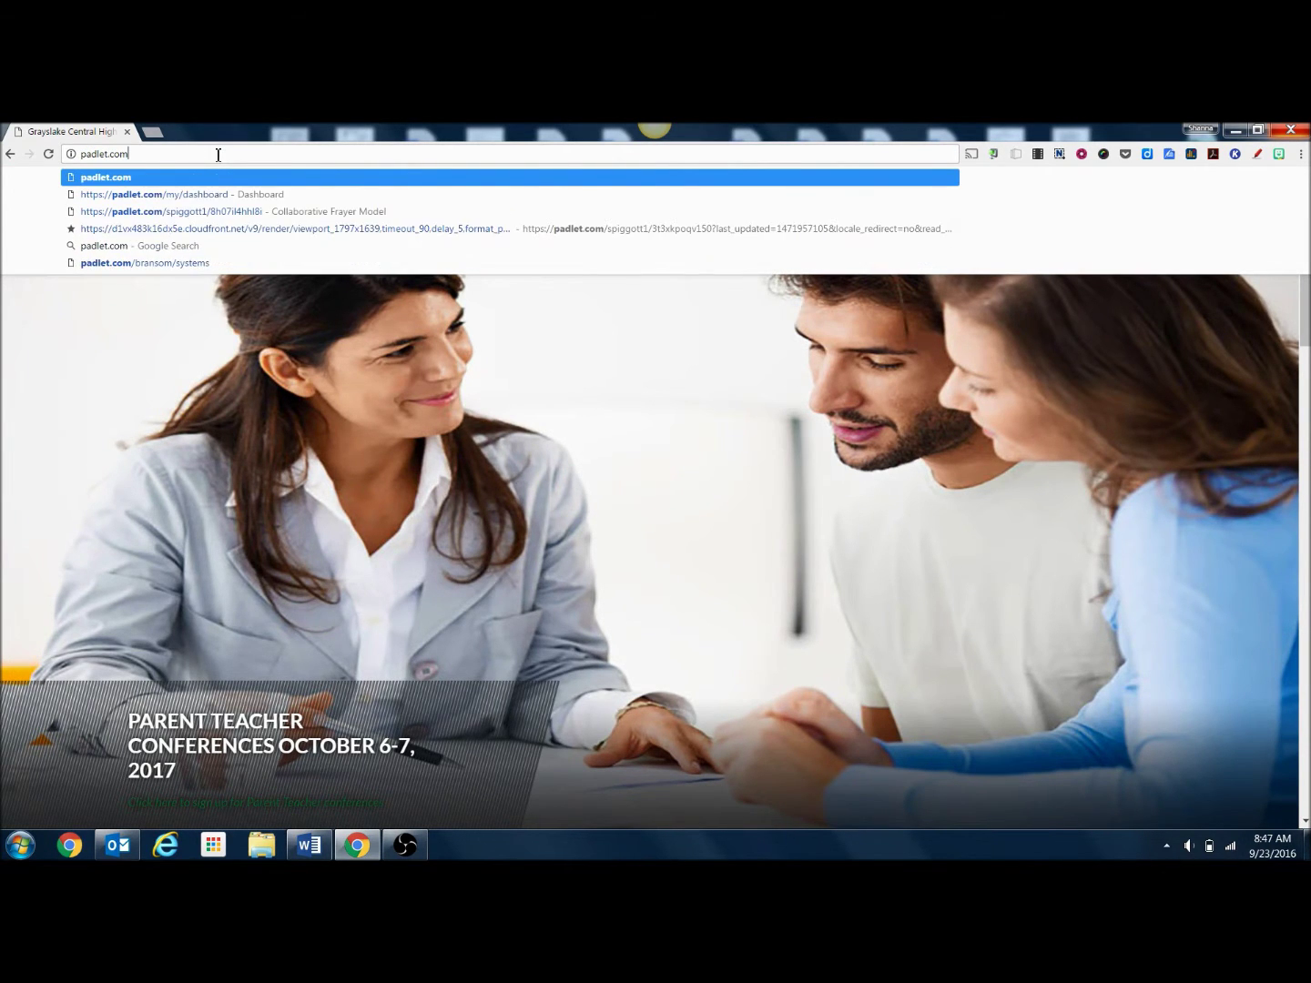
key(Return)
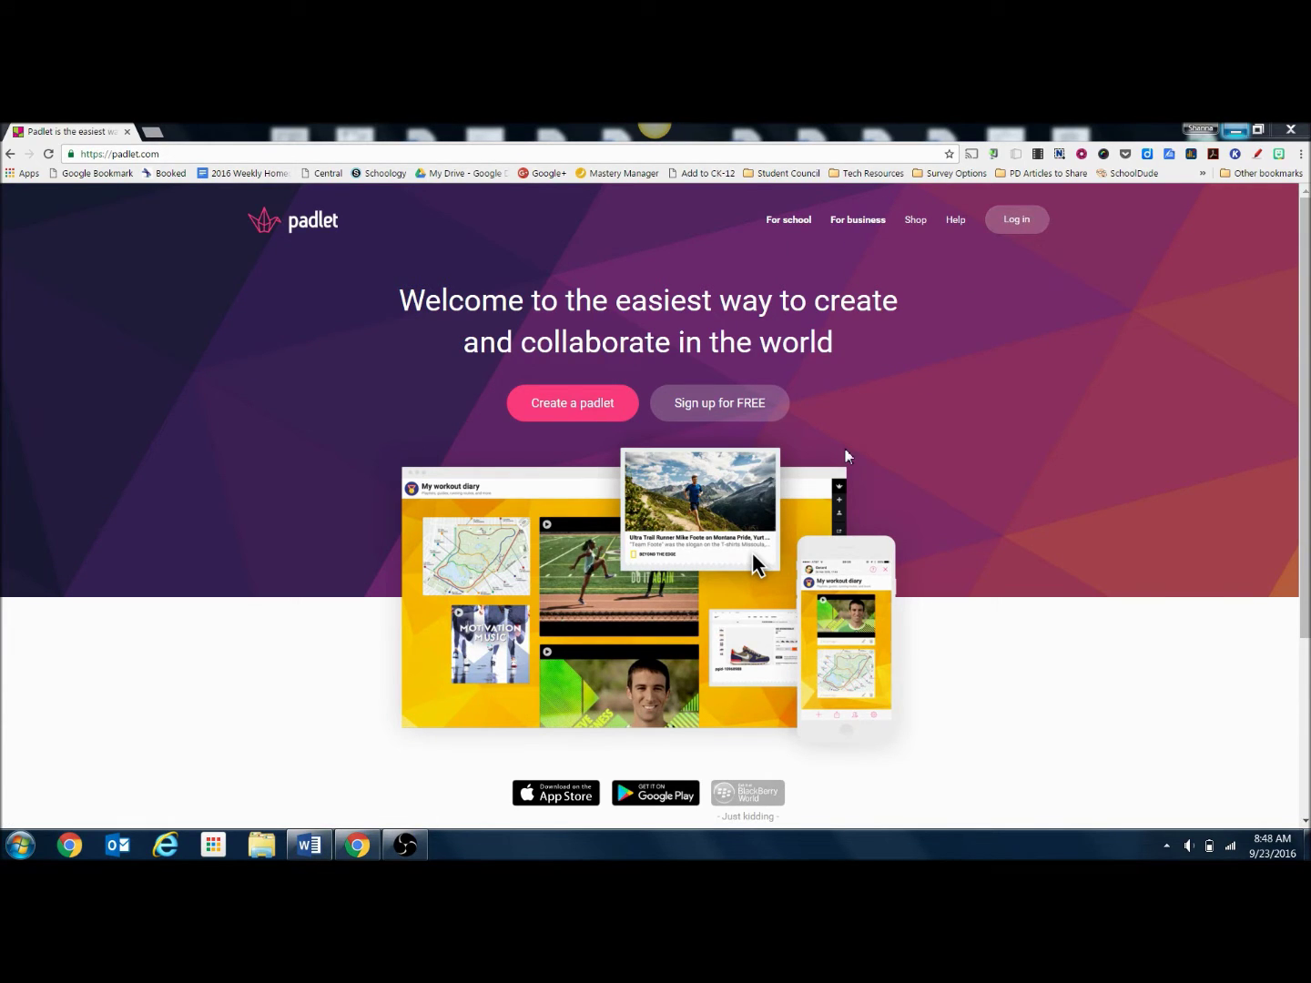
Step: Sign up for a free Padlet account with Google, using the school Google account
click(725, 406)
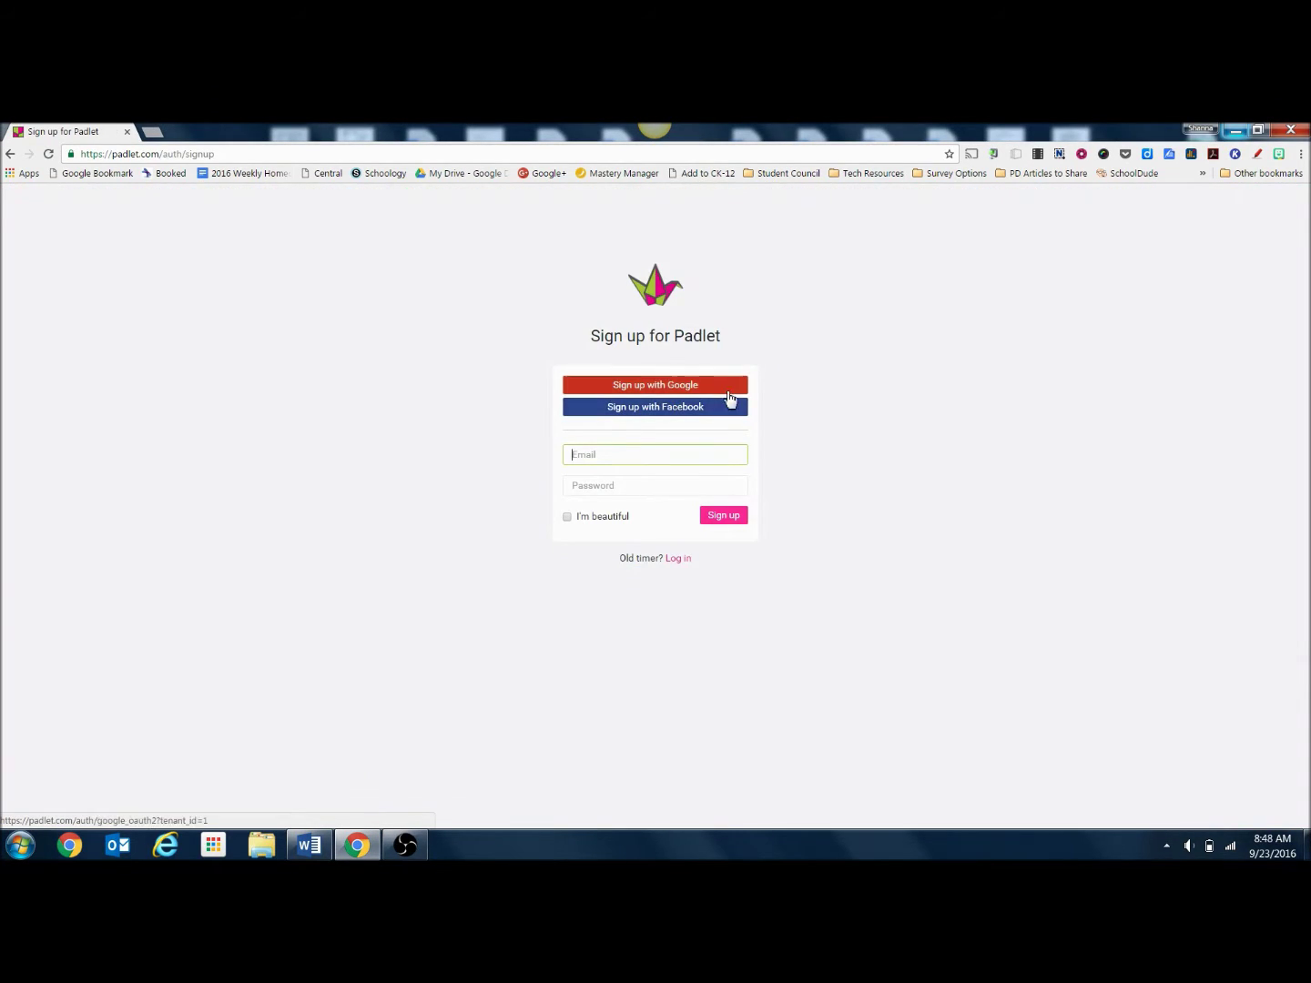
click(733, 390)
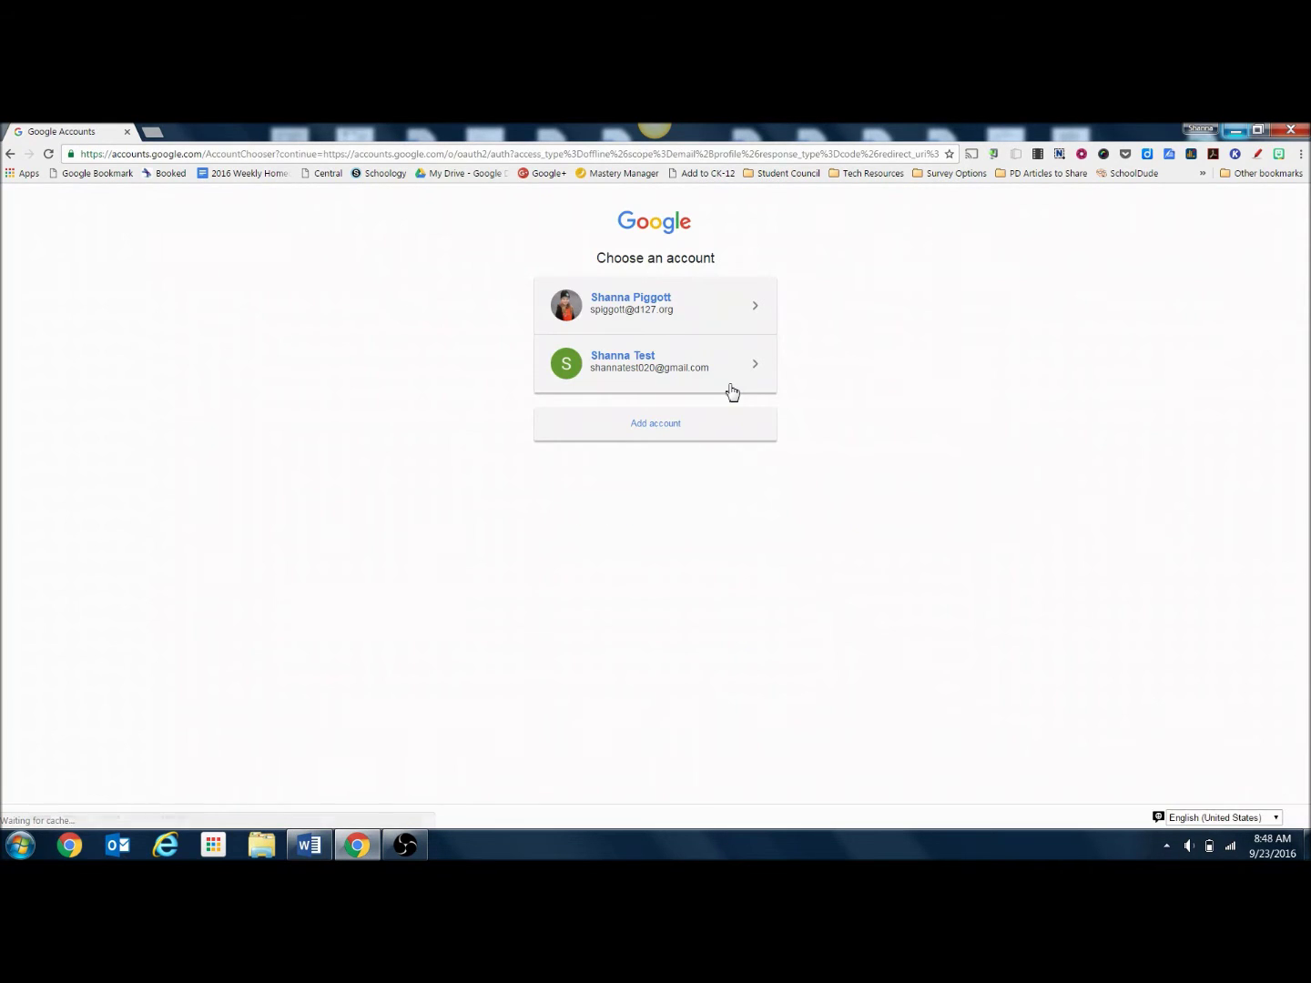
click(685, 307)
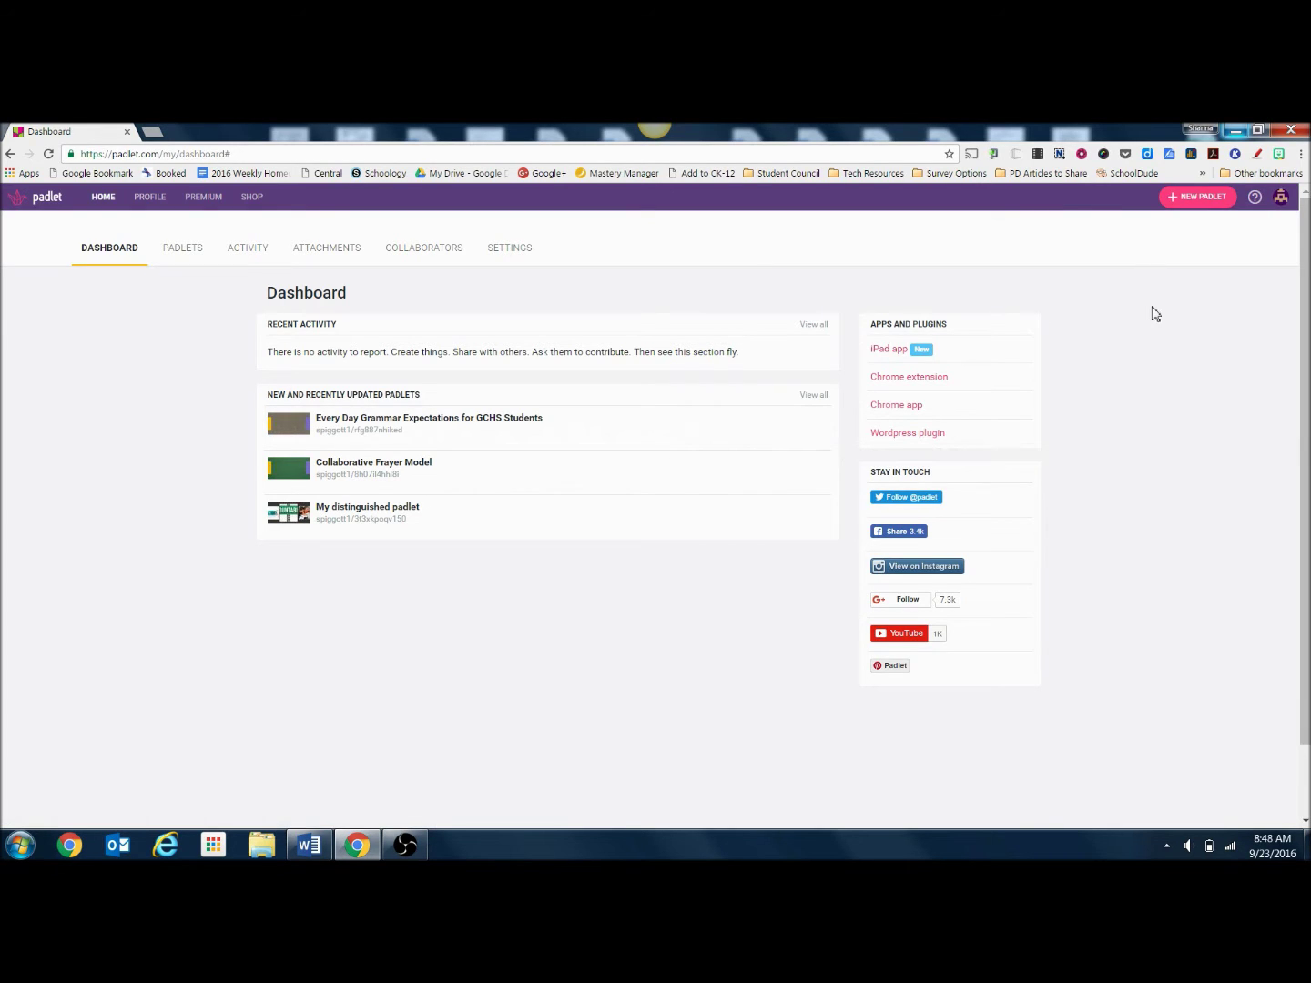
Step: Create a new padlet and replace its default title with "Practice Padlet 2"
click(1201, 202)
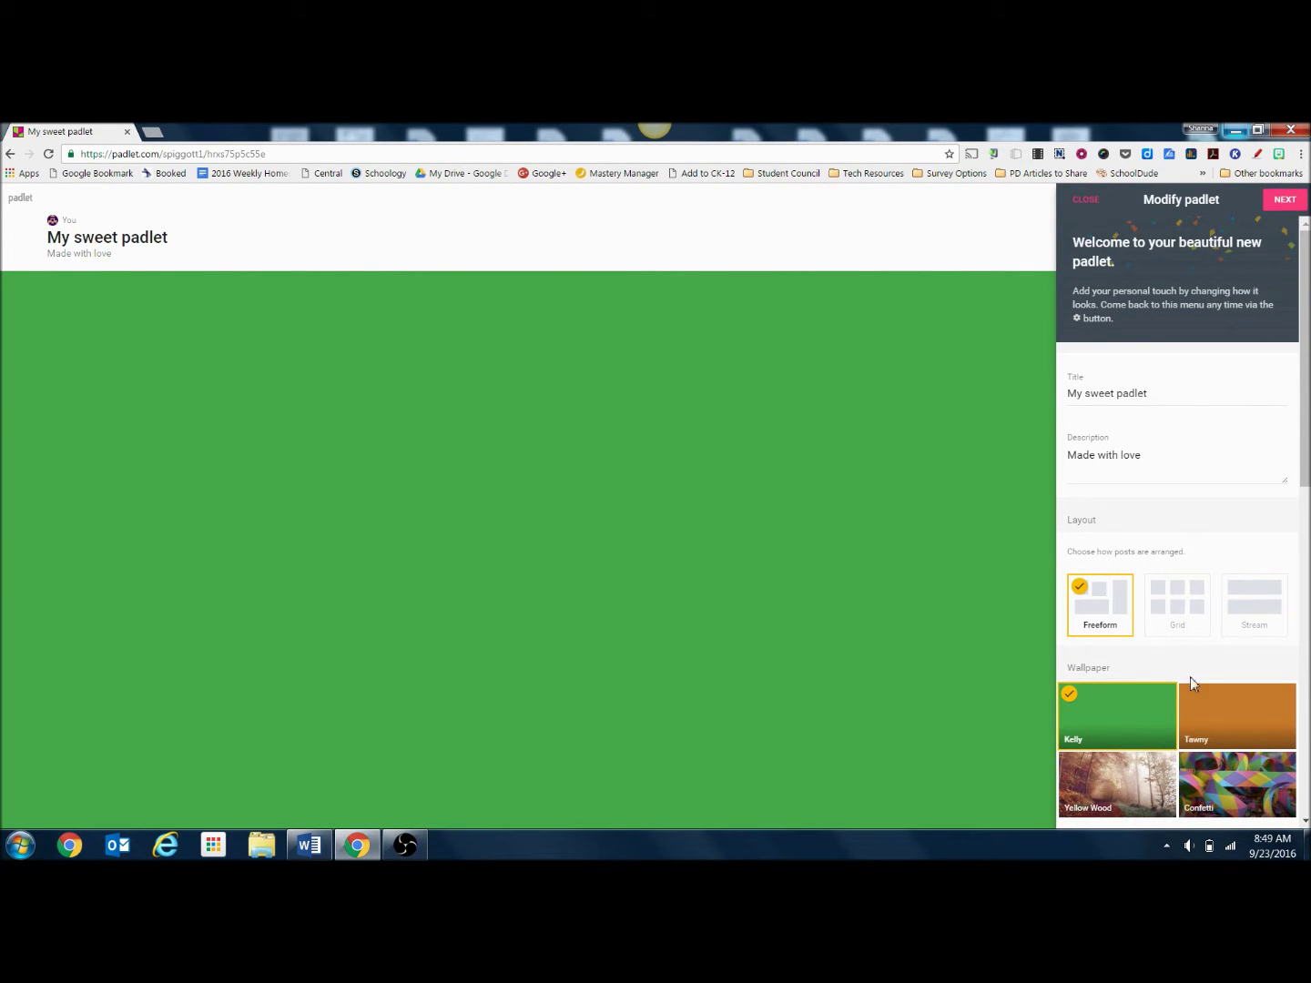
click(1190, 400)
key(BackSpace)
key(BackSpace)
key(BackSpace)
key(BackSpace)
key(BackSpace)
key(BackSpace)
key(BackSpace)
key(BackSpace)
key(BackSpace)
key(BackSpace)
key(BackSpace)
key(BackSpace)
key(BackSpace)
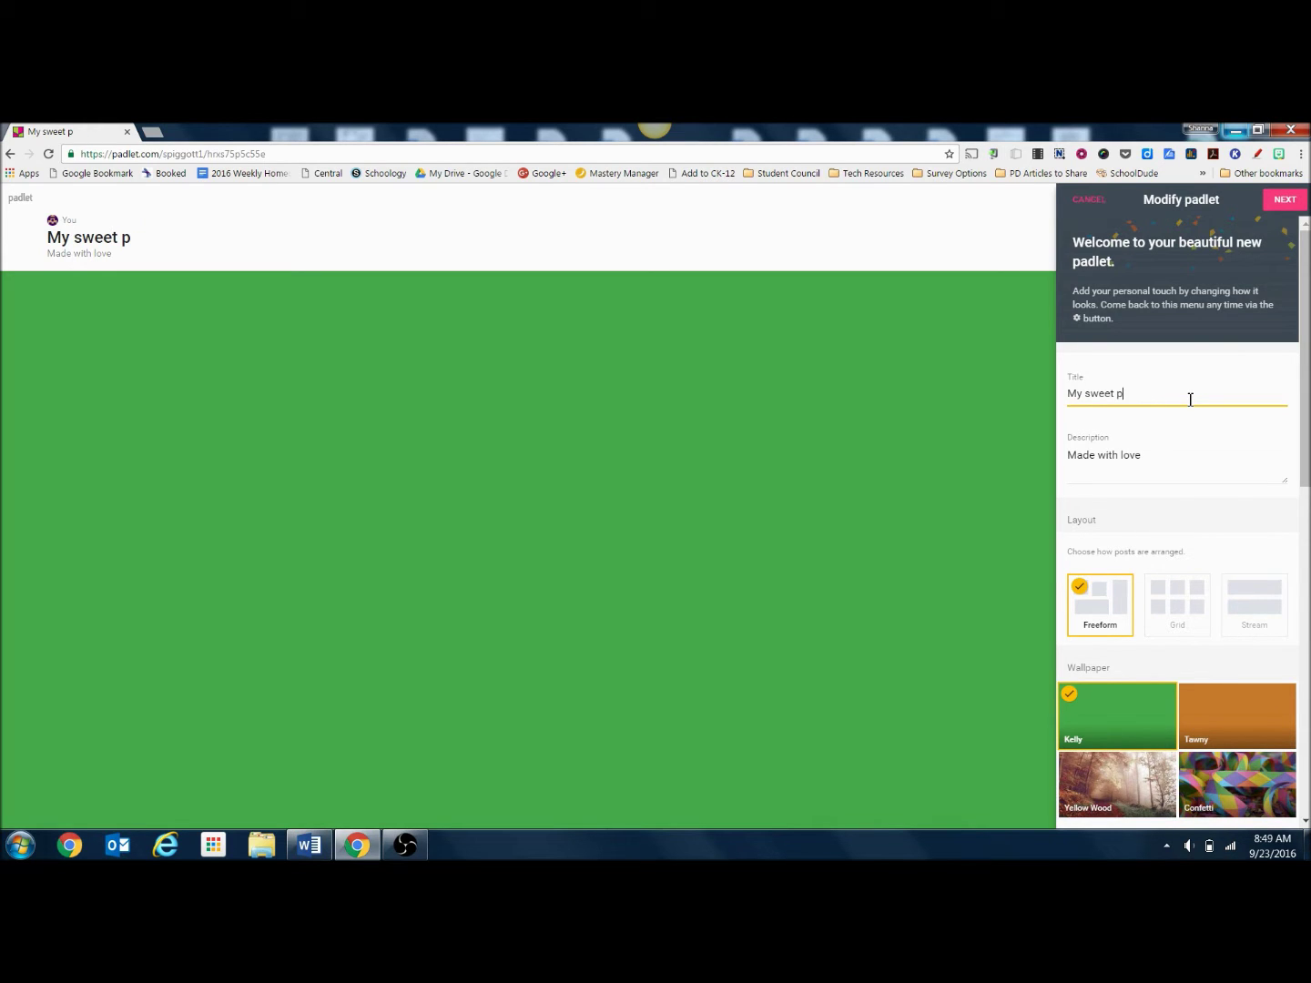
key(BackSpace)
key(BackSpace)
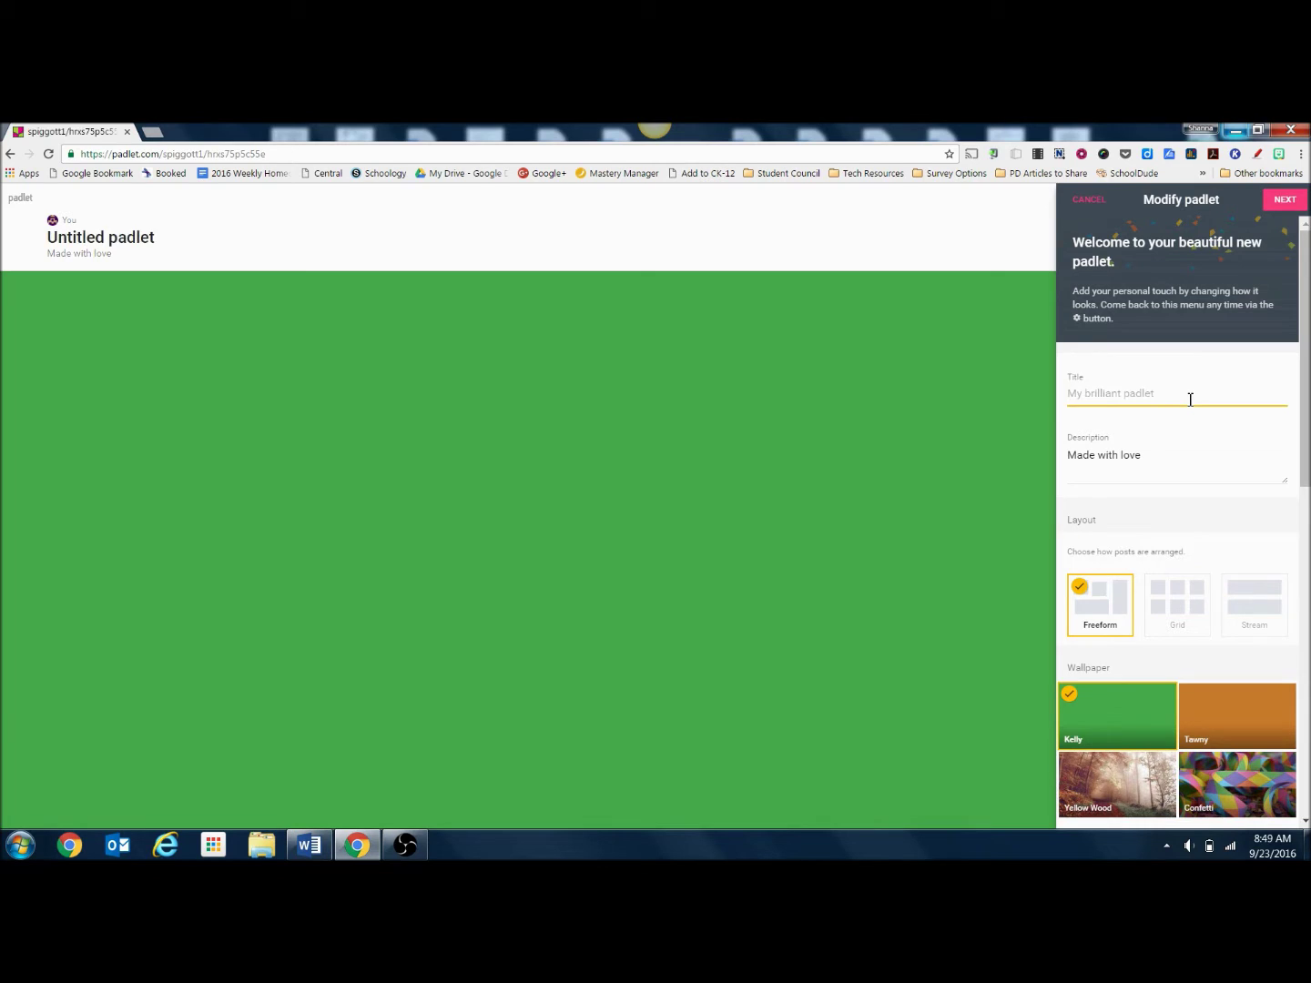
text(Prc)
key(BackSpace)
text(ac)
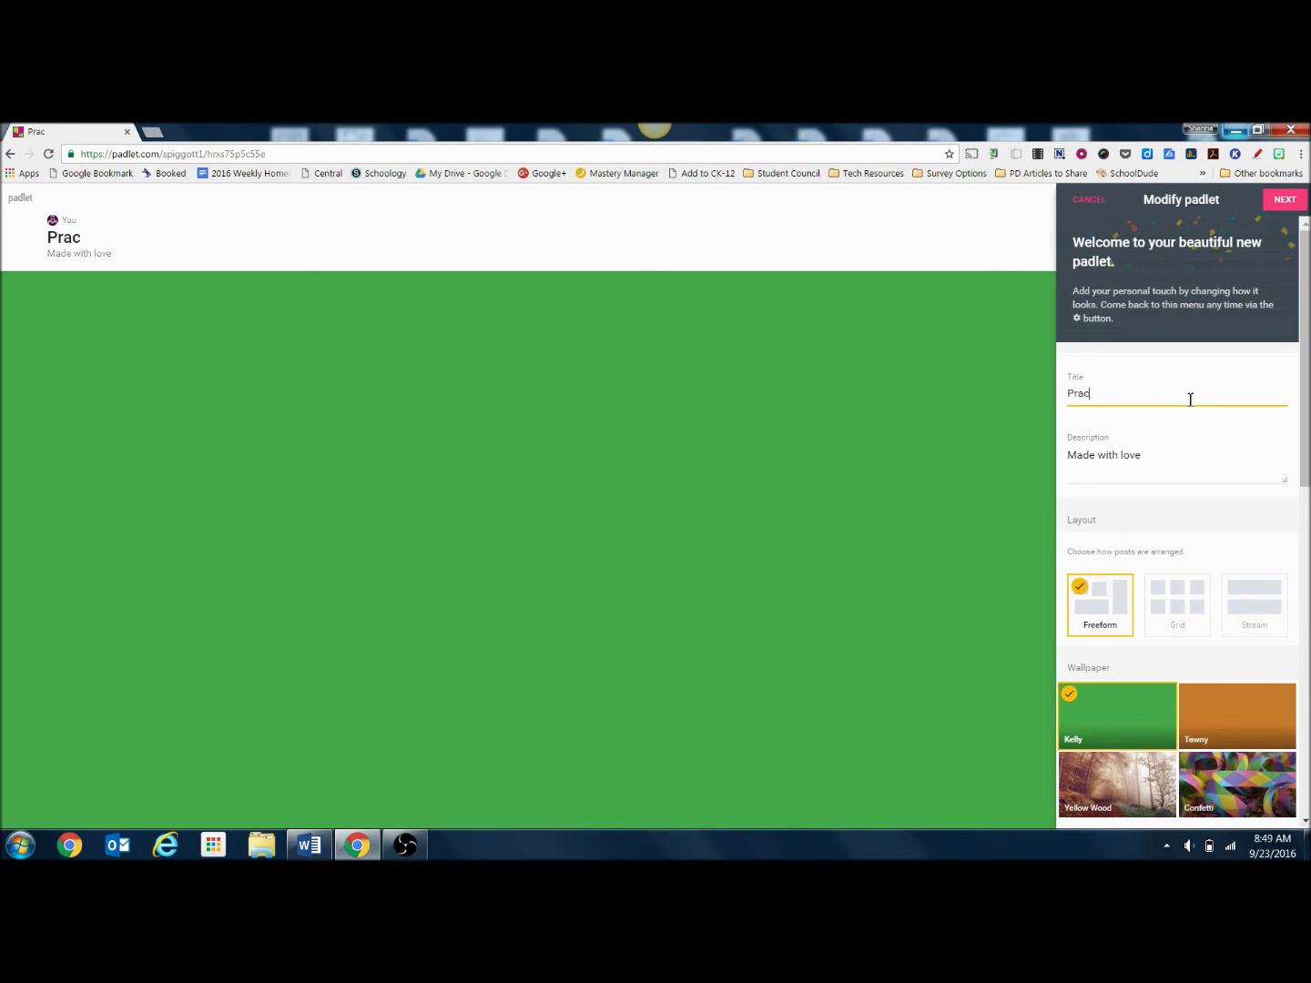
text(tice Padlet 2)
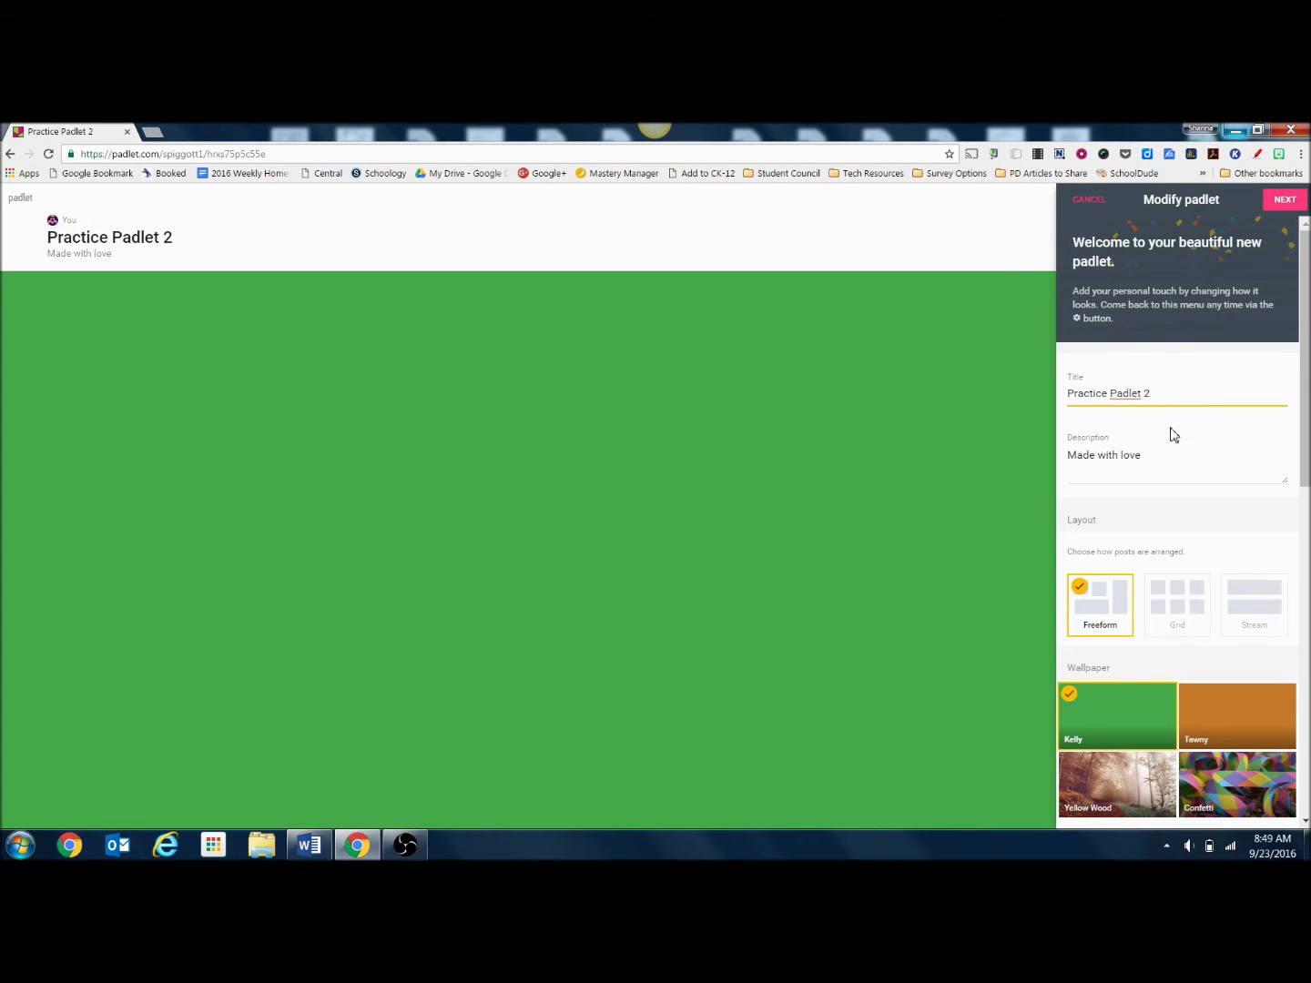
Step: Replace the padlet's default description with "Demonstration"
click(1164, 455)
key(BackSpace)
key(BackSpace)
key(BackSpace)
key(BackSpace)
key(BackSpace)
key(BackSpace)
key(BackSpace)
key(BackSpace)
key(BackSpace)
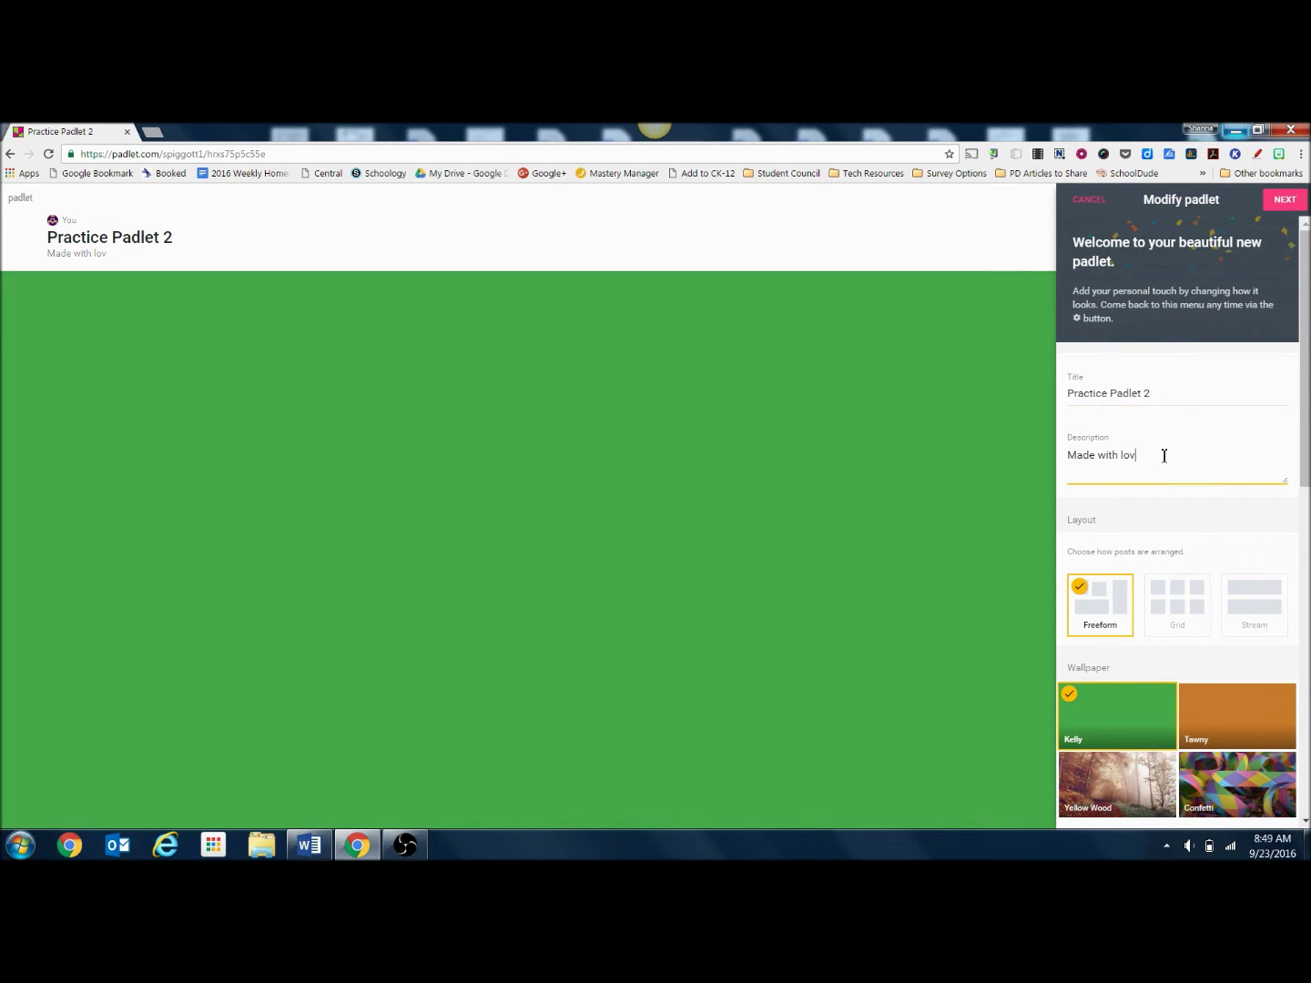
key(BackSpace)
key(BackSpace)
key(BackSpace)
key(BackSpace)
key(BackSpace)
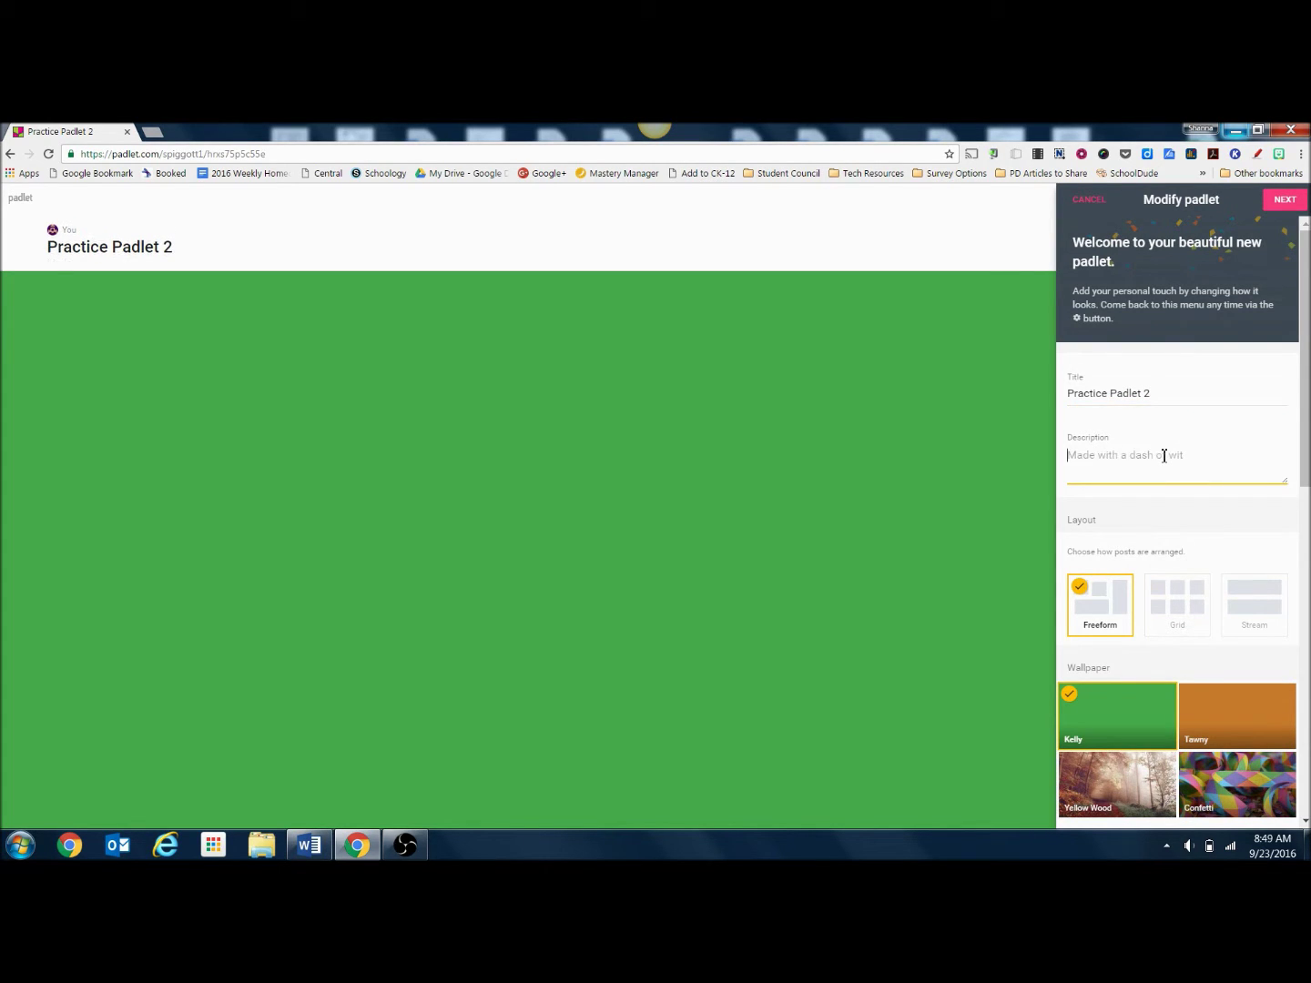
text(Demonstration)
Step: Browse the full wallpaper gallery, apply the Cloud wallpaper to the padlet and return to the padlet settings
drag(1305, 377, 1307, 453)
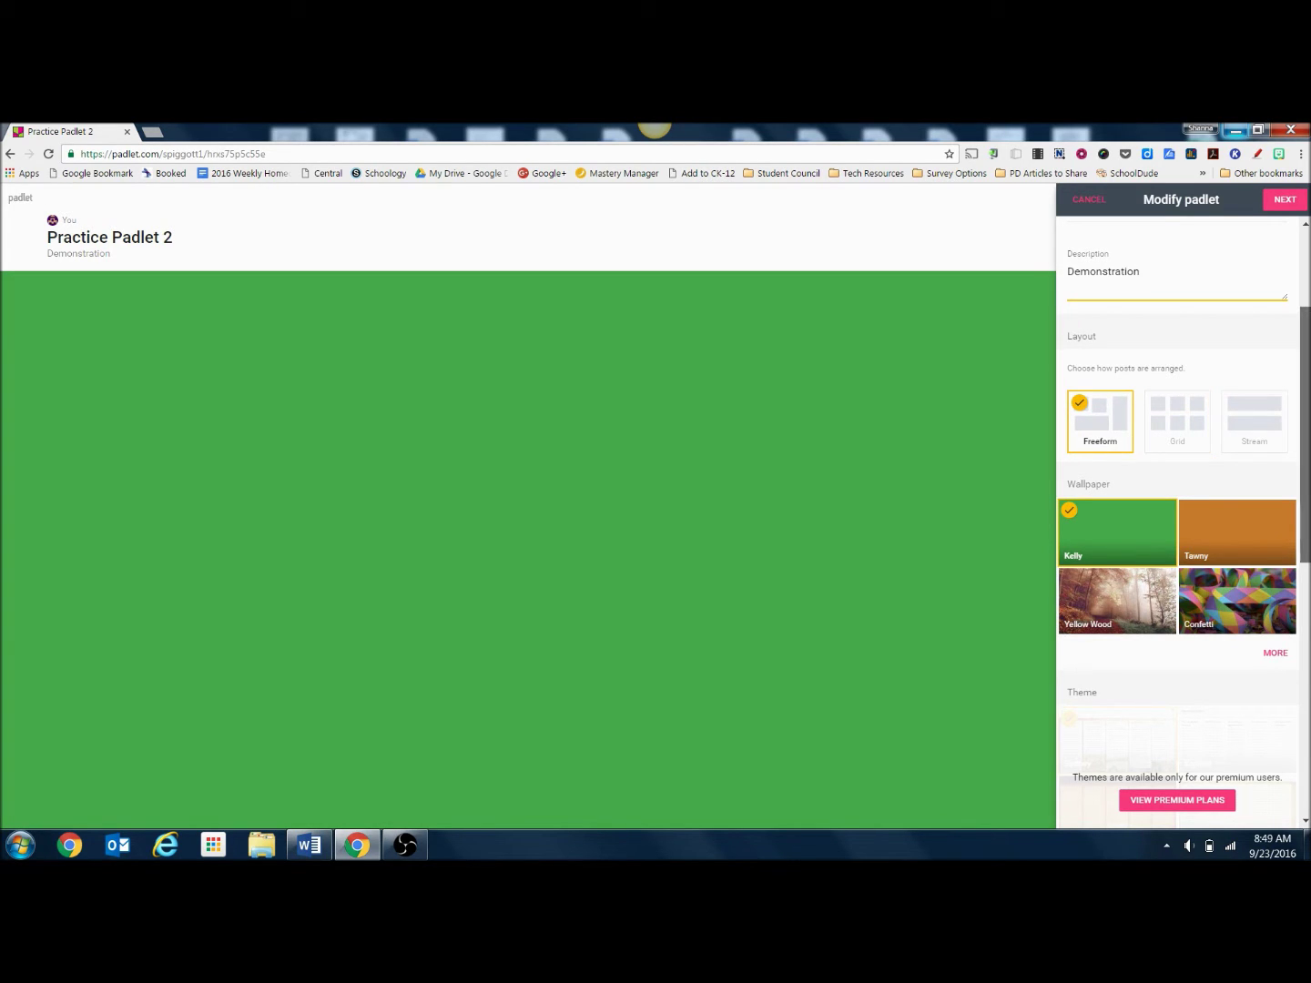
scroll(1306, 453, down, 2)
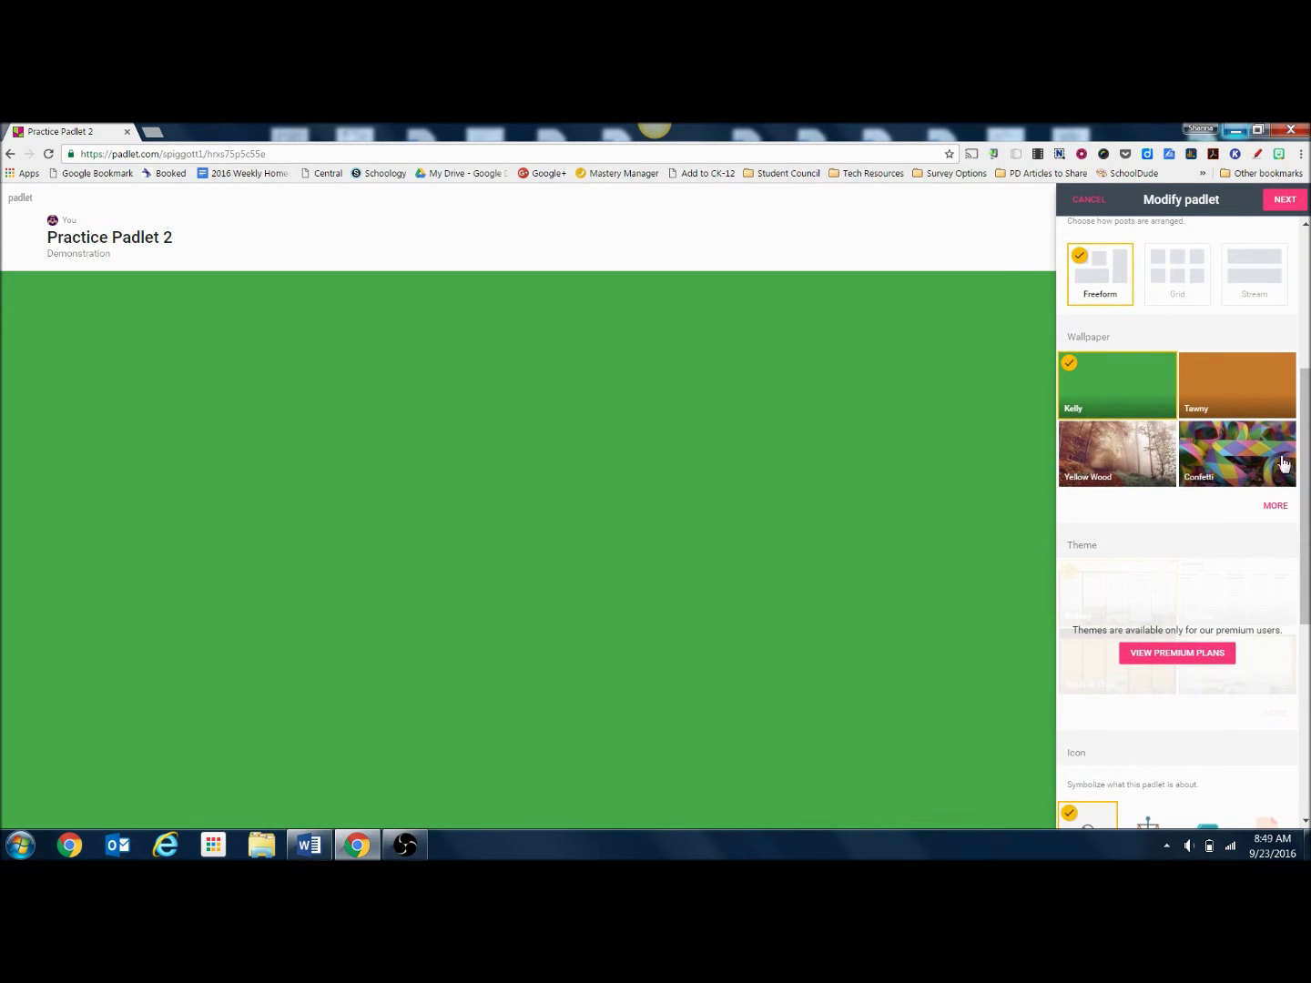
click(1276, 505)
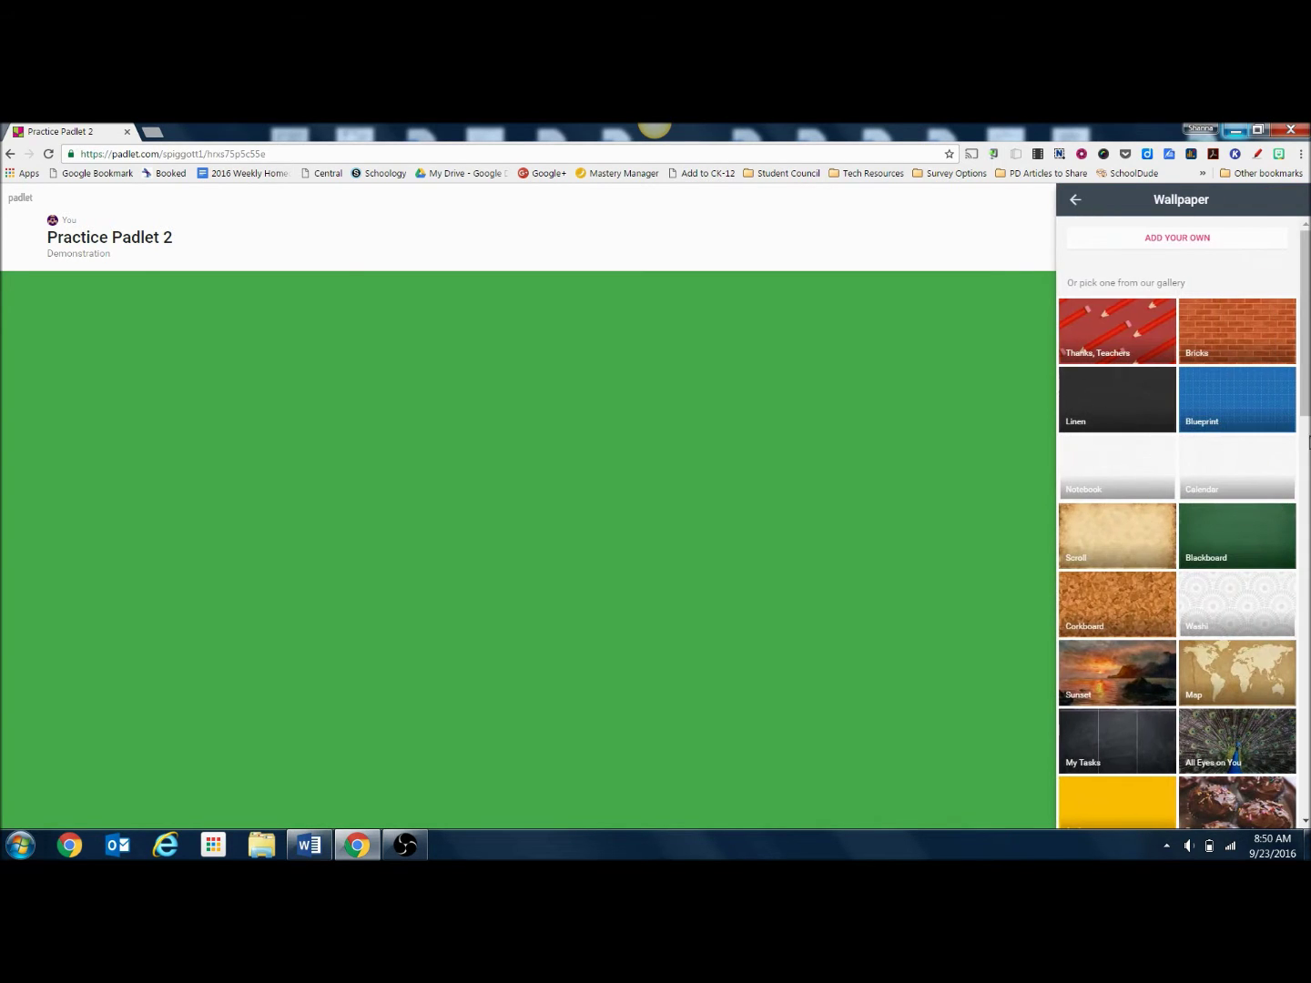
scroll(1257, 509, down, 1)
scroll(1176, 524, down, 4)
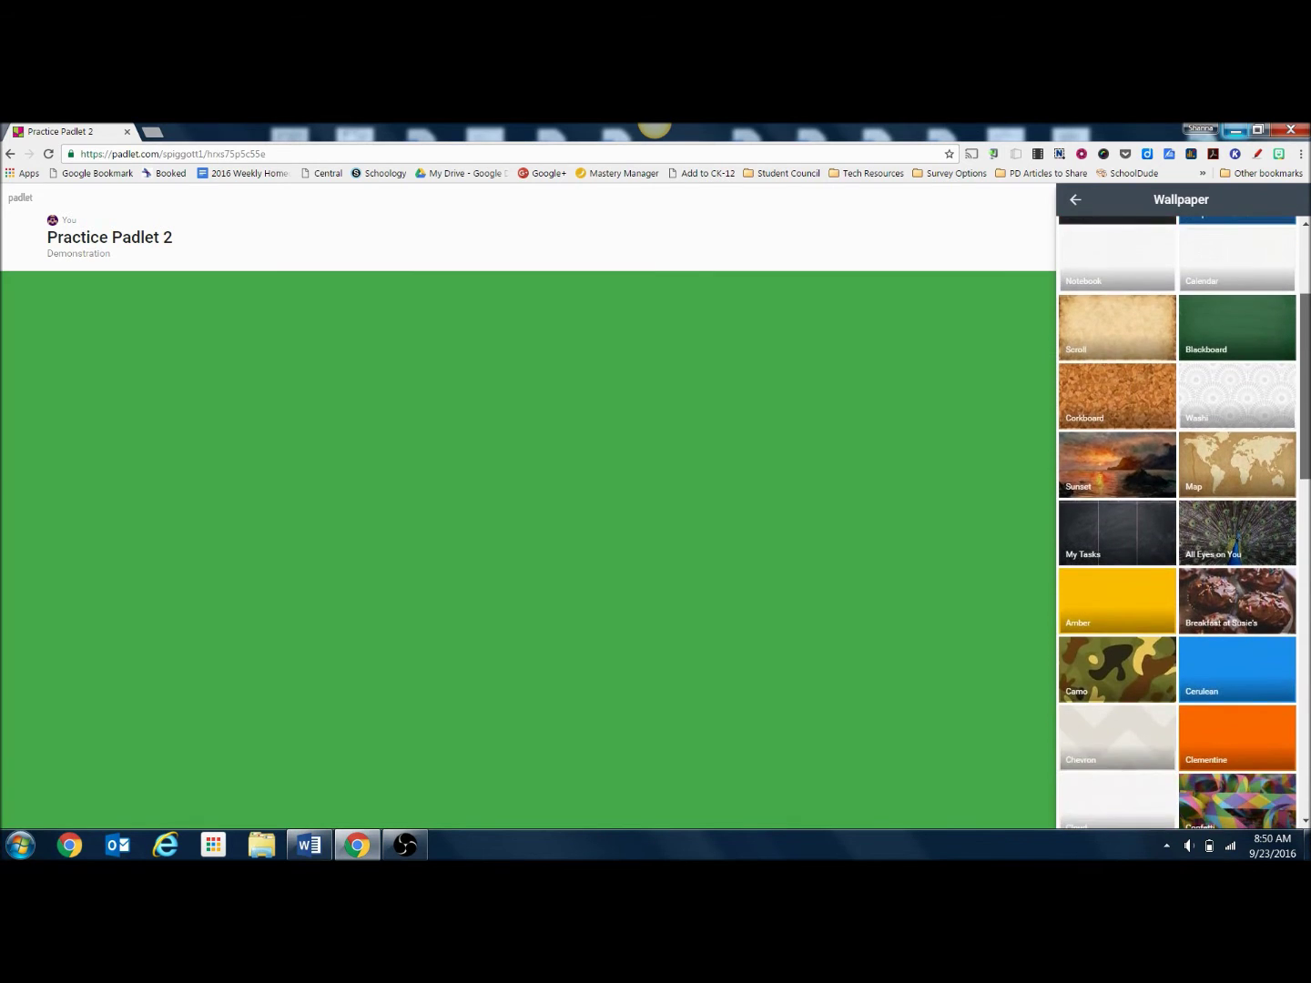
scroll(1177, 523, down, 3)
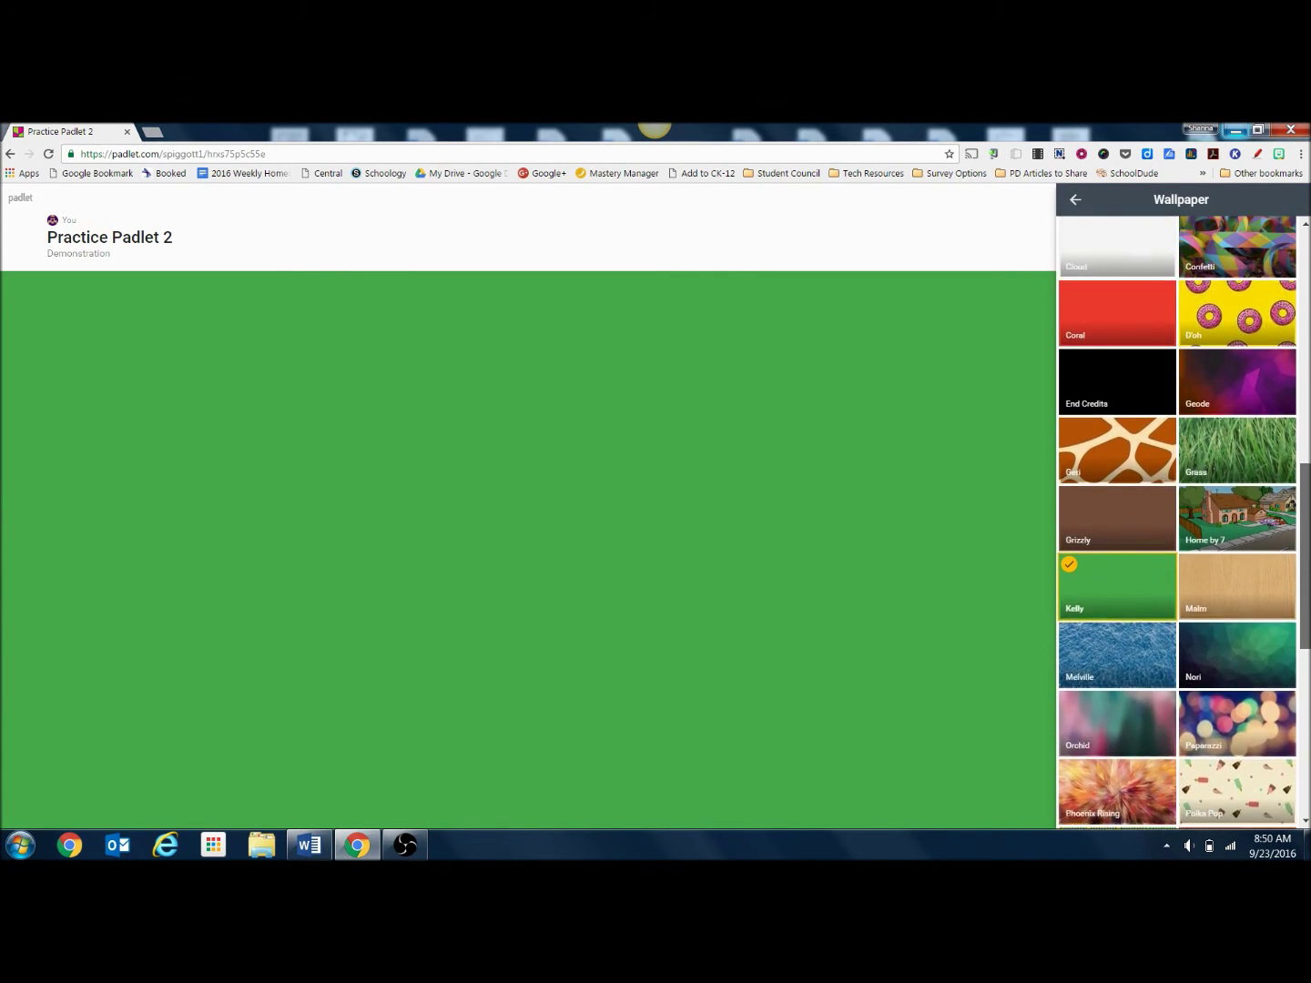
scroll(1145, 464, up, 2)
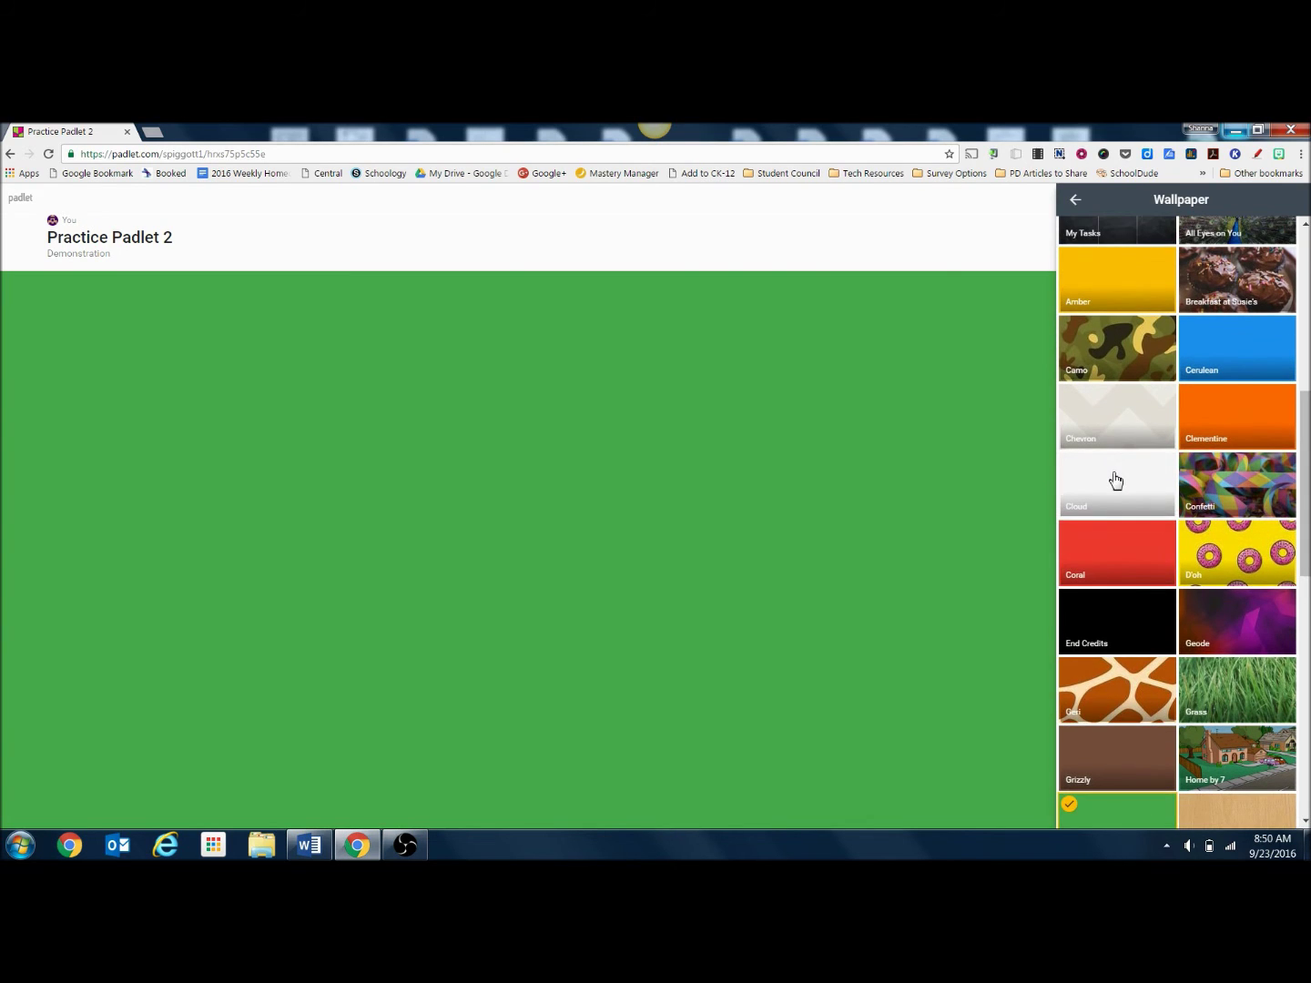
click(1116, 480)
drag(1307, 408, 1308, 243)
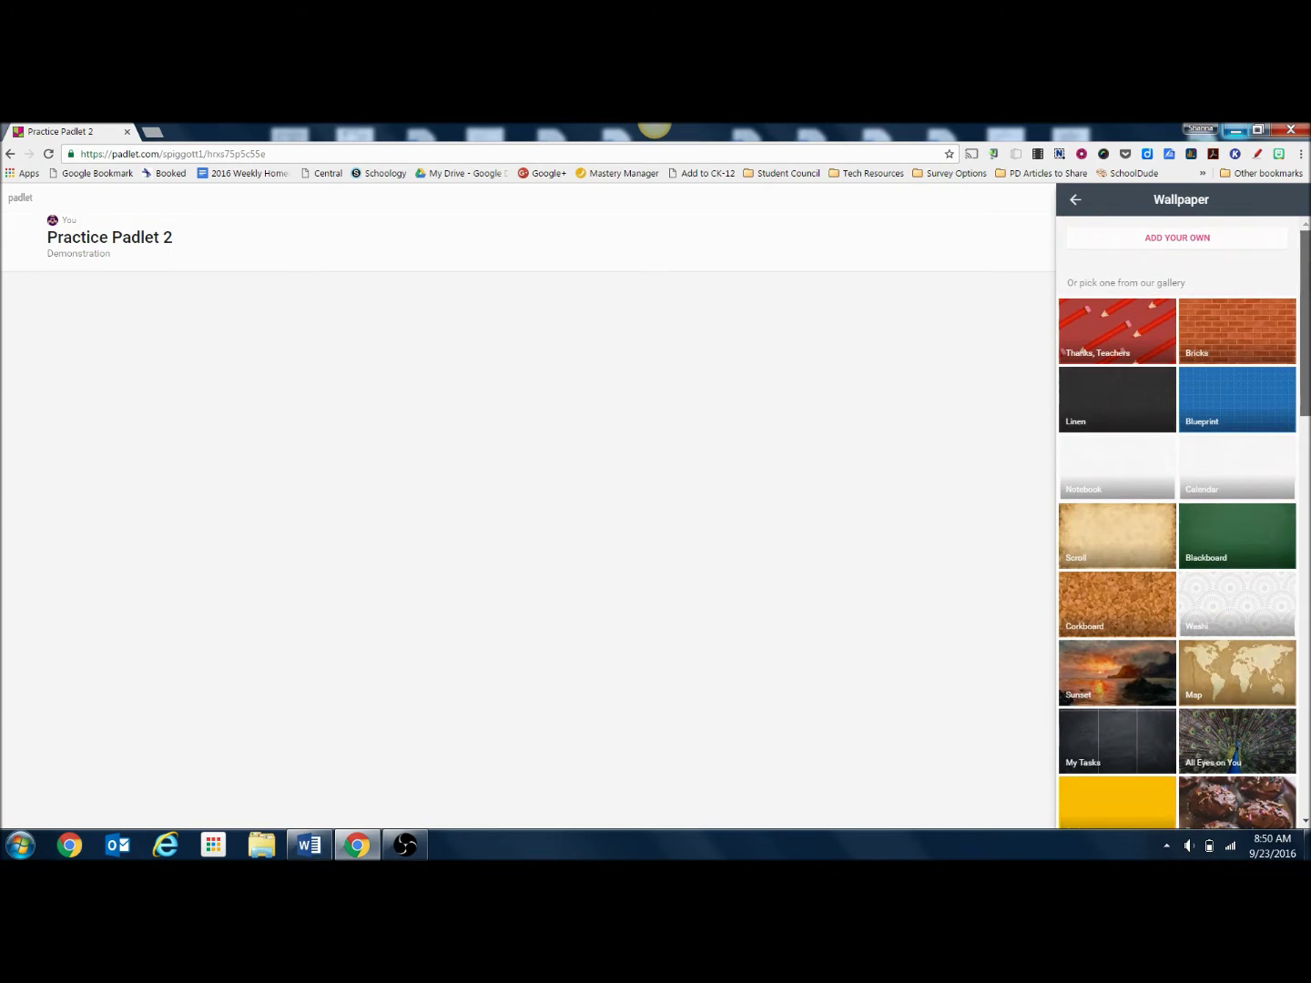
click(1075, 202)
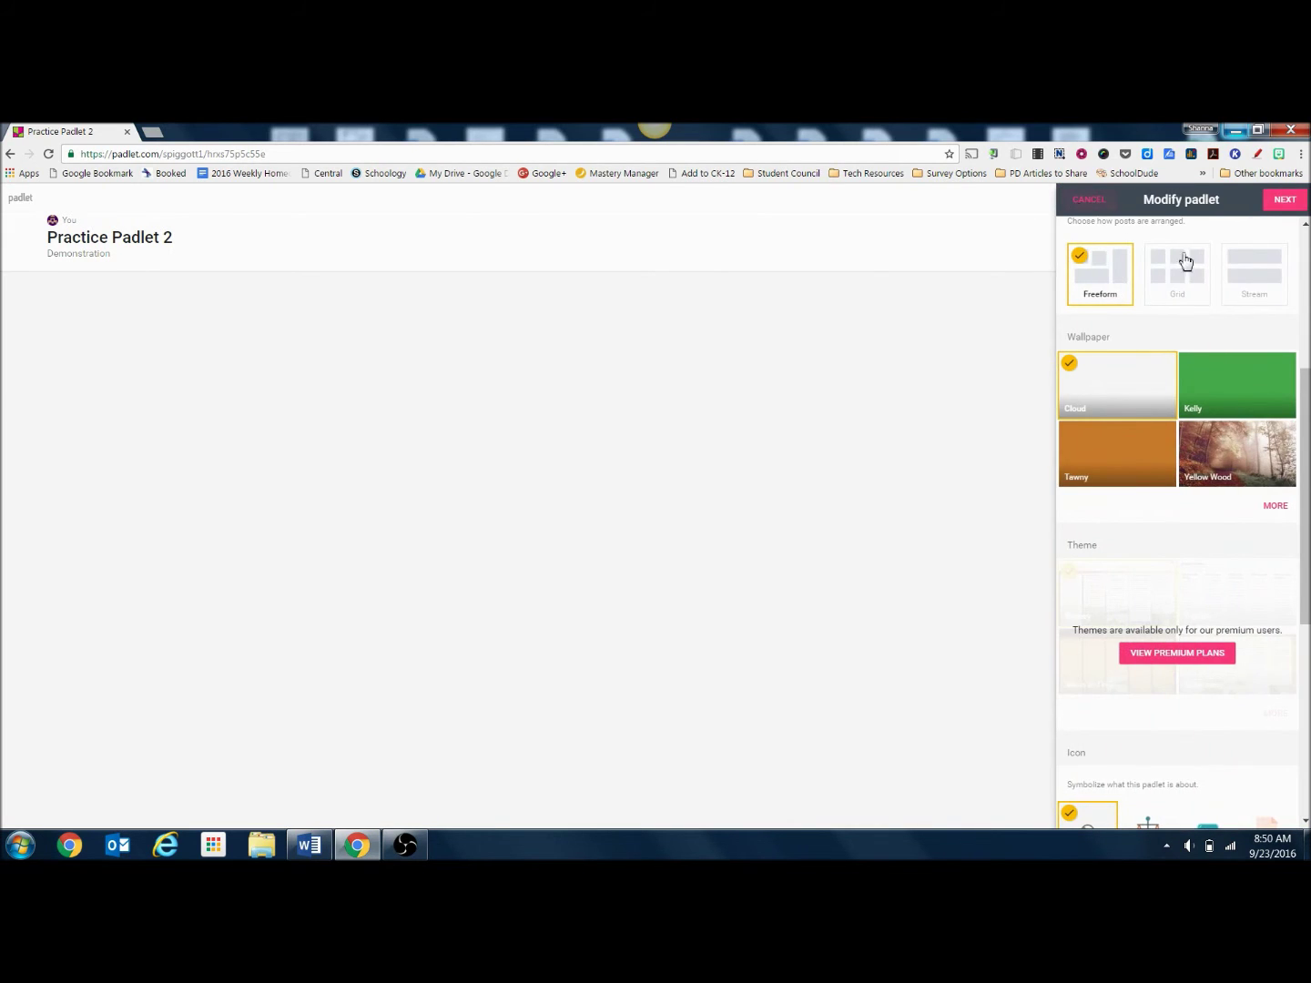
Step: Review the icon, posting, tags and address settings, switching the author name display on and back off
scroll(1176, 519, down, 4)
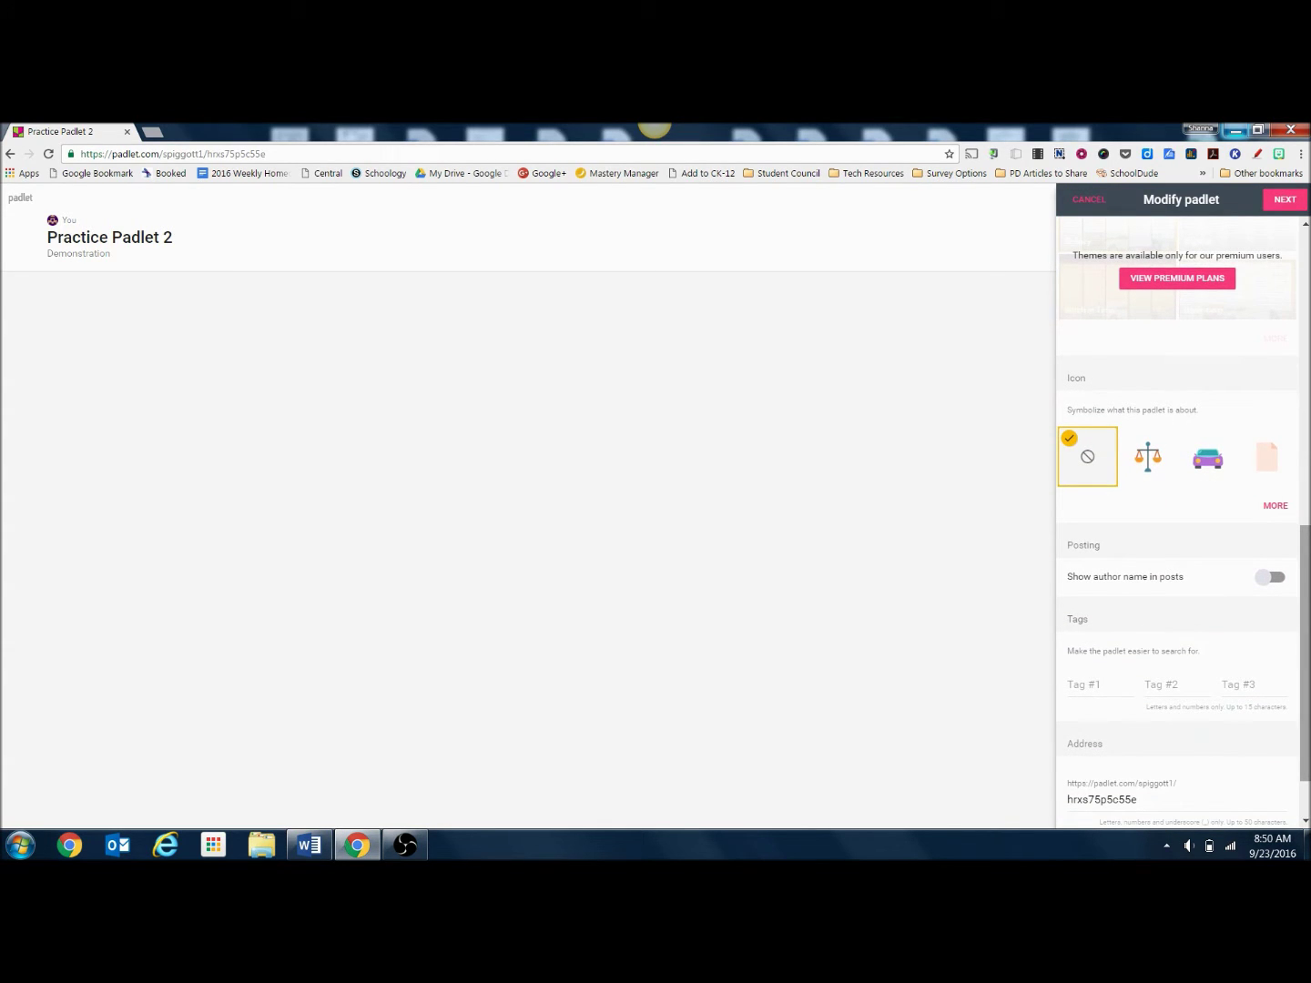
scroll(1265, 518, down, 1)
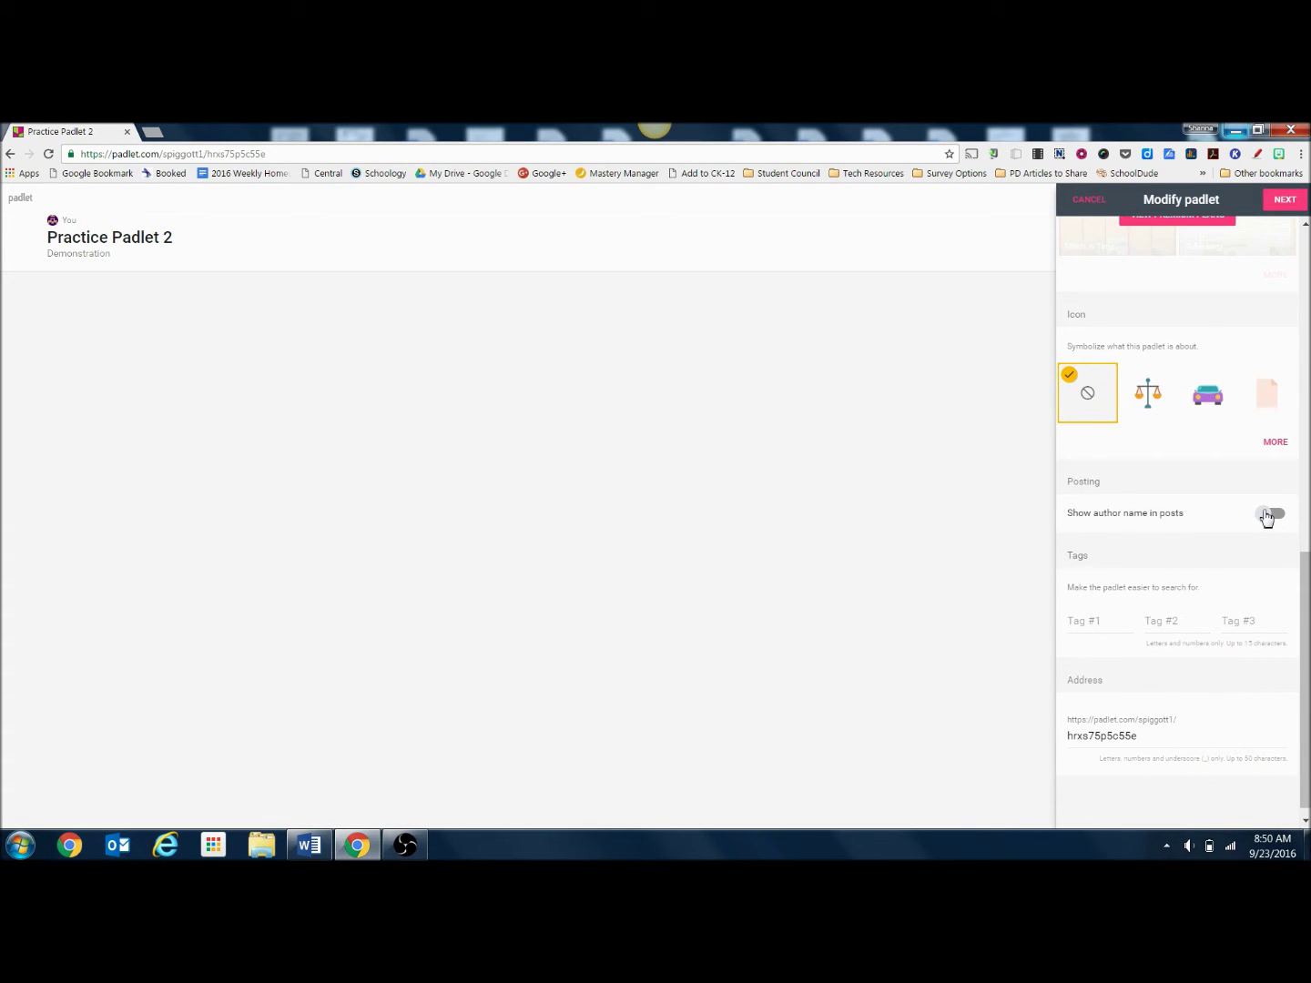
click(1268, 515)
click(1274, 515)
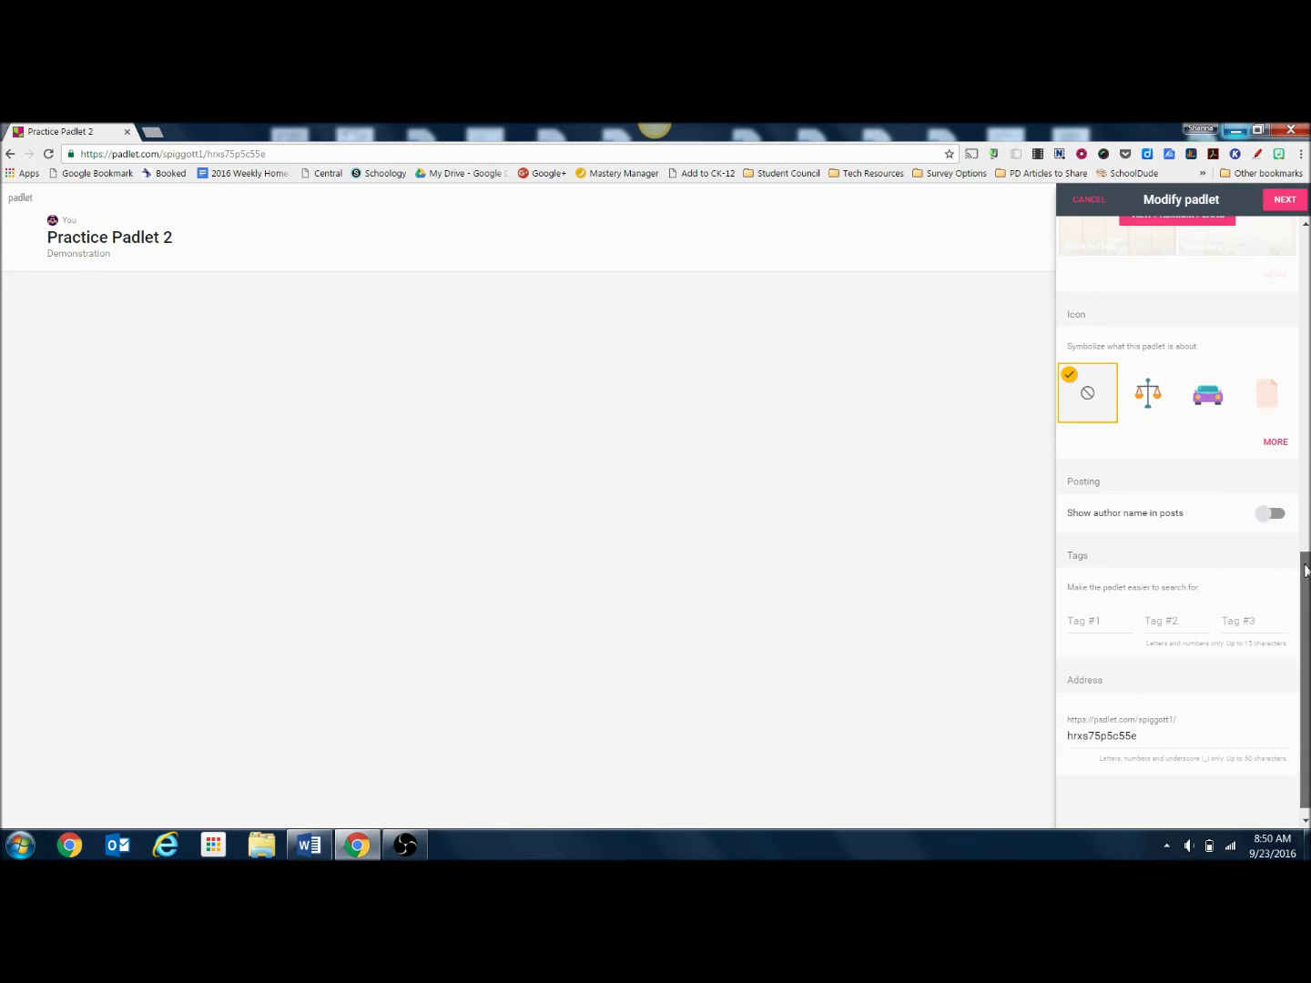
scroll(1274, 564, down, 1)
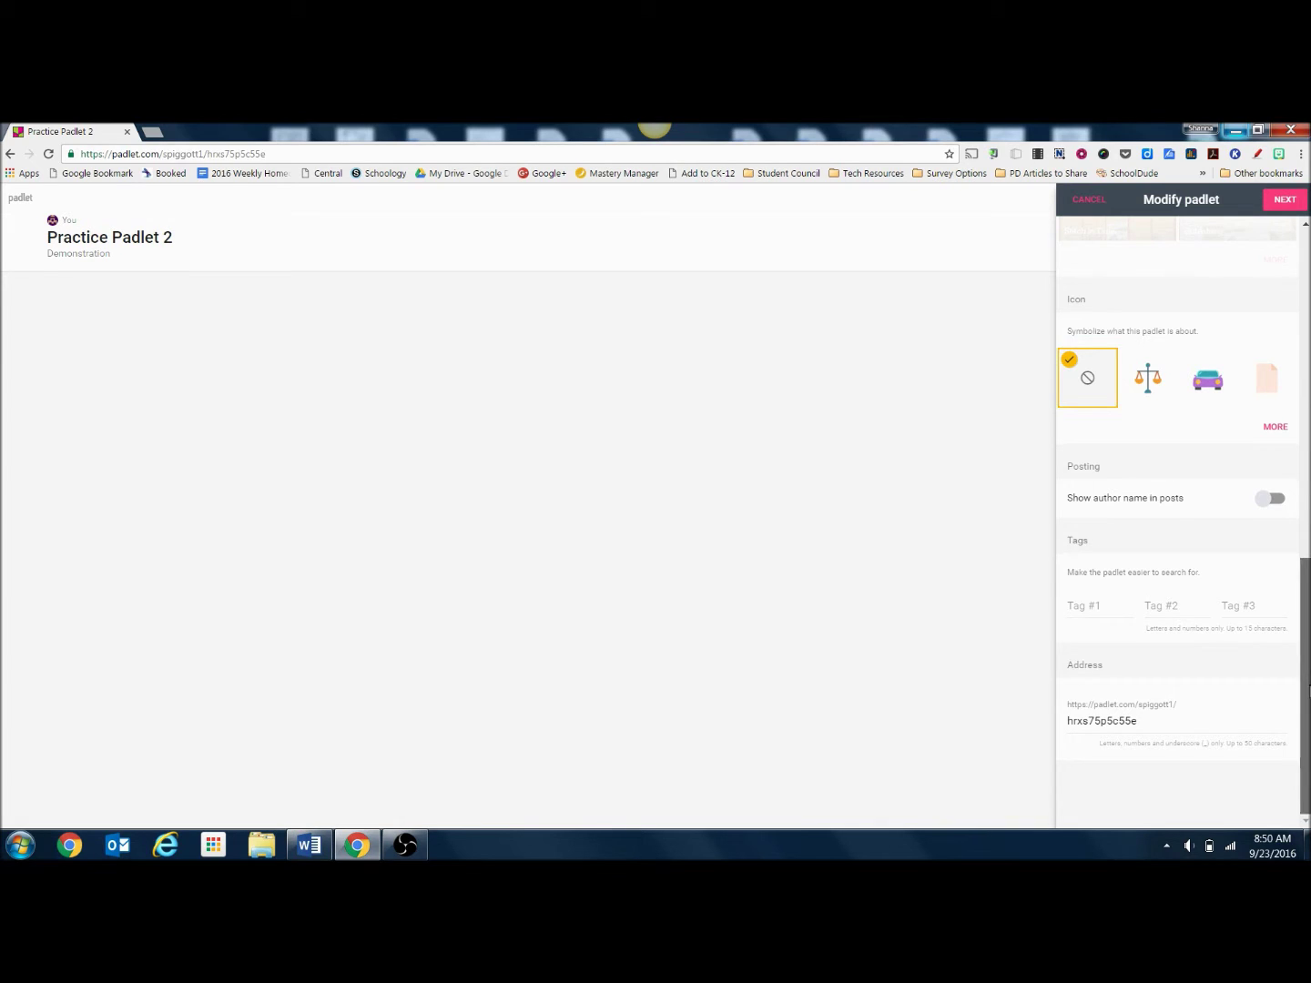
scroll(1308, 692, up, 3)
scroll(1290, 250, up, 6)
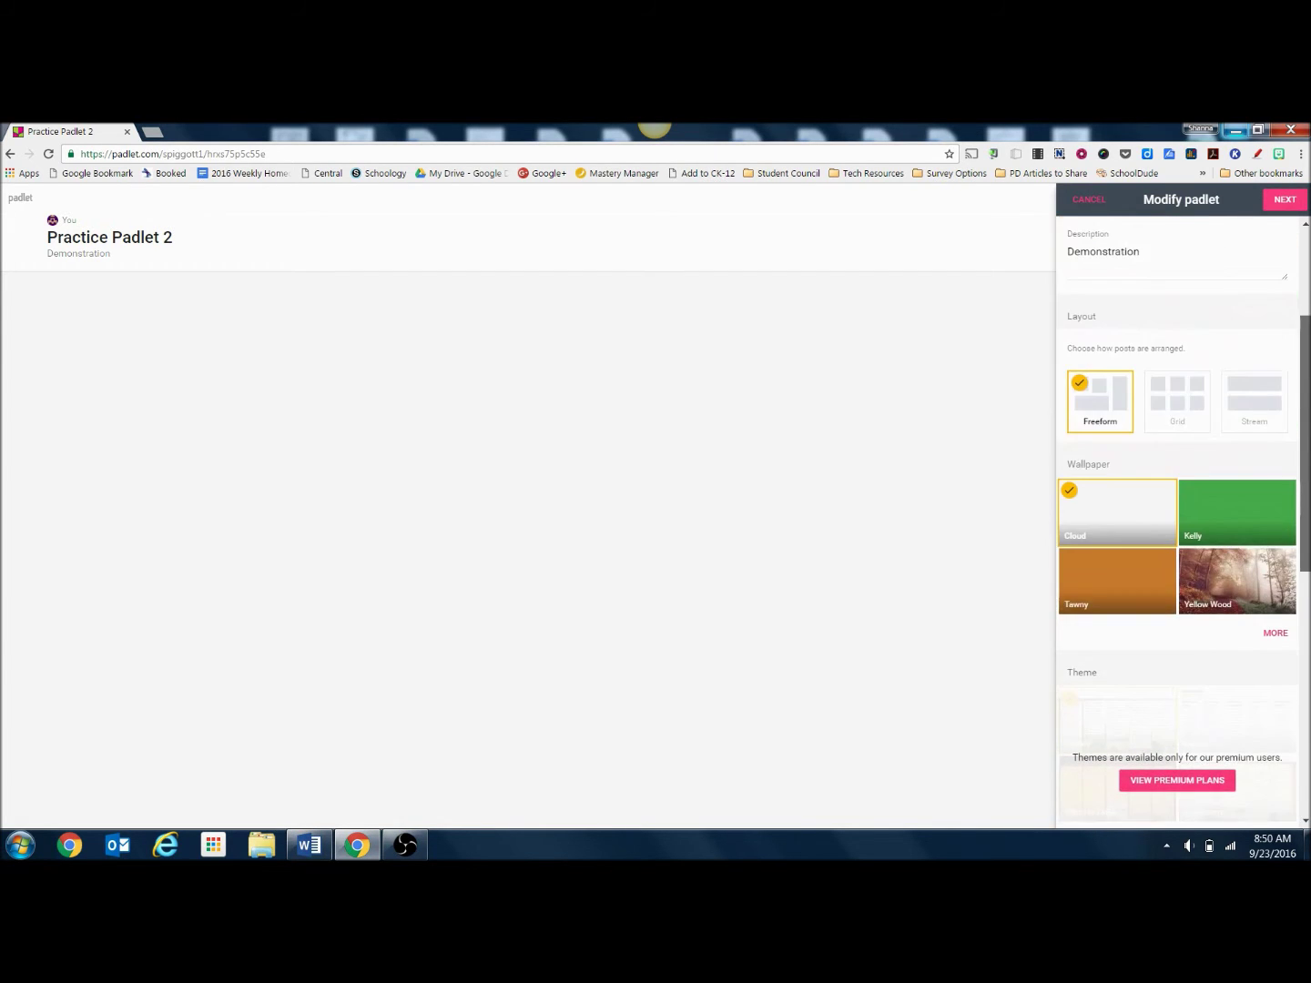
Step: Proceed to the privacy settings, review the access levels, keep Secret with Can write access, and finish the padlet setup
click(1291, 206)
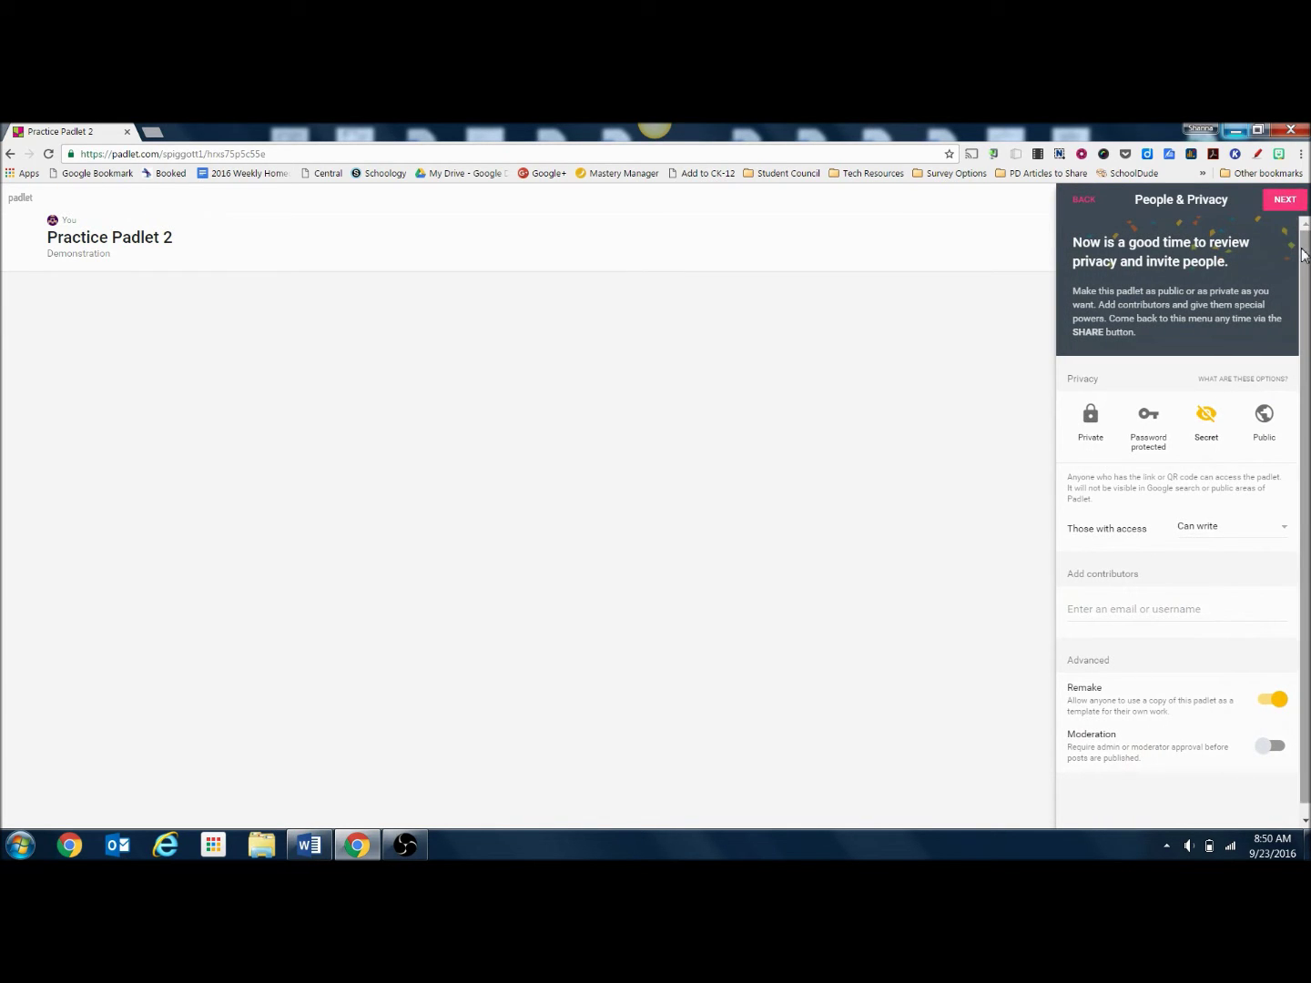
drag(1303, 241, 1308, 287)
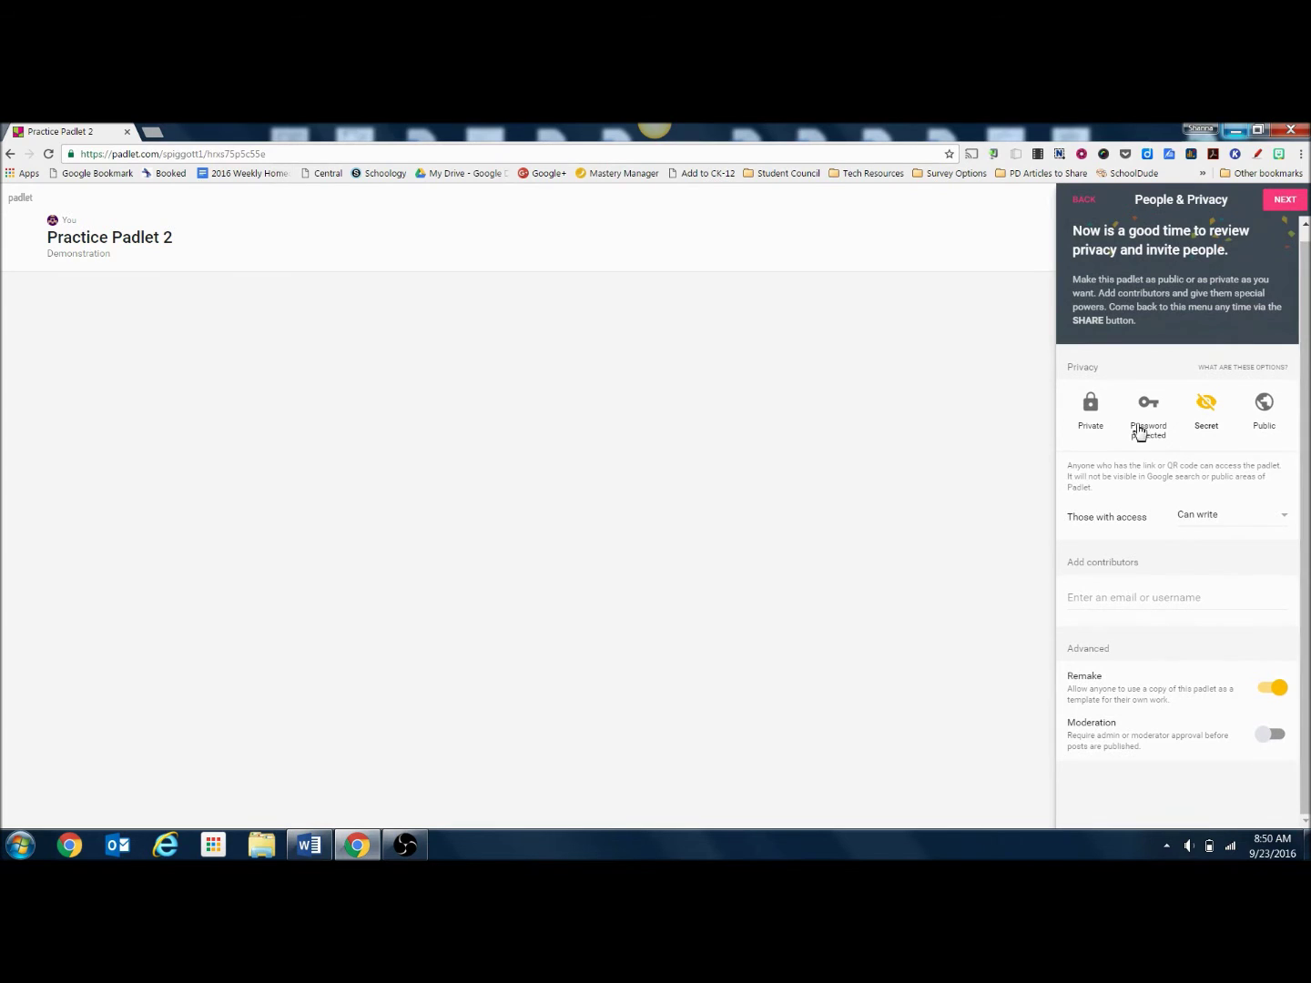
click(1286, 522)
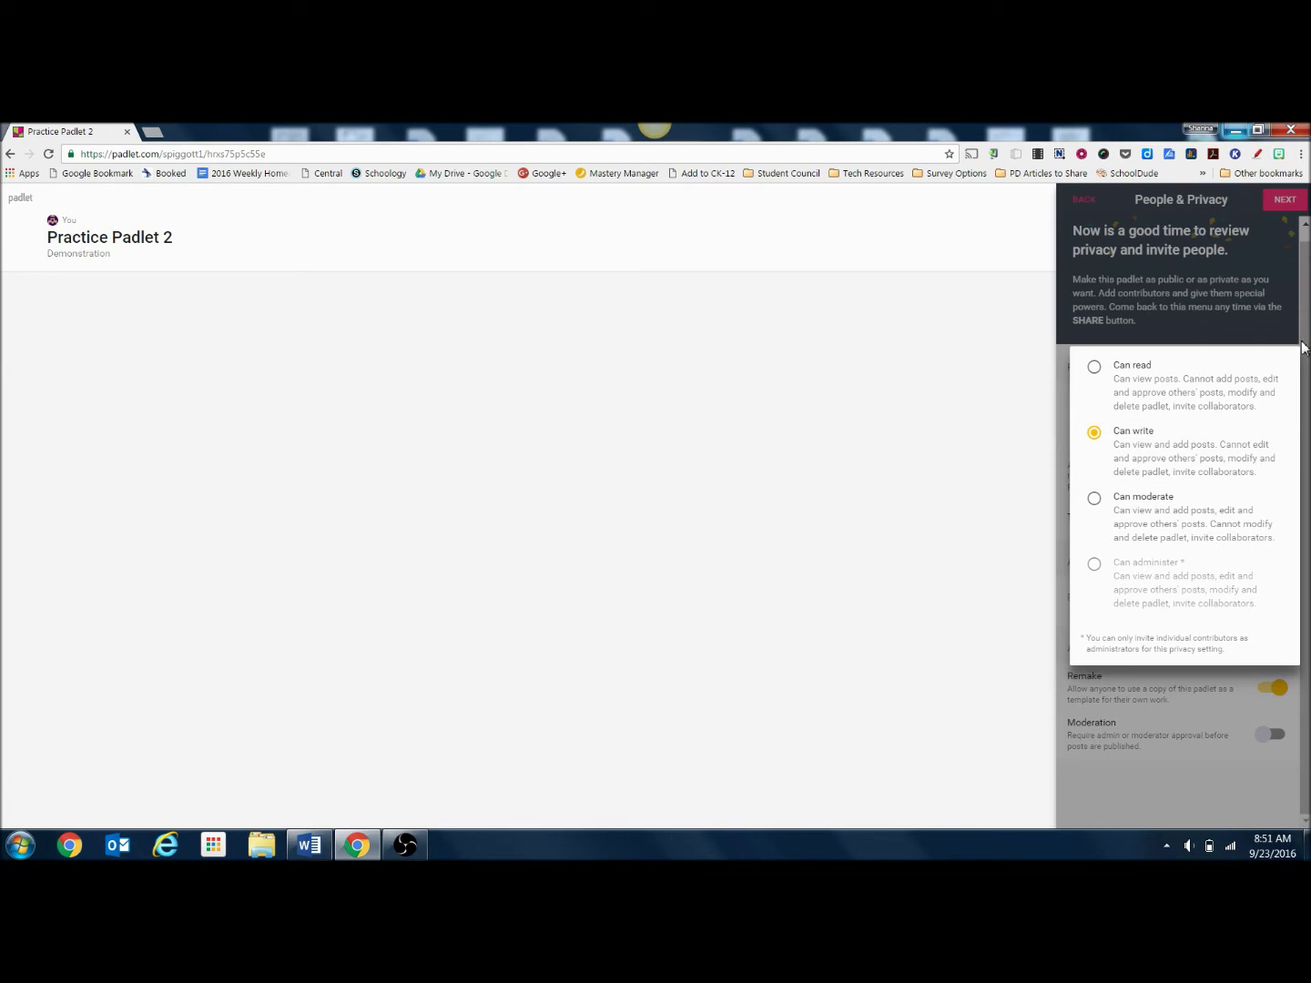
click(1287, 317)
click(1285, 200)
click(1198, 382)
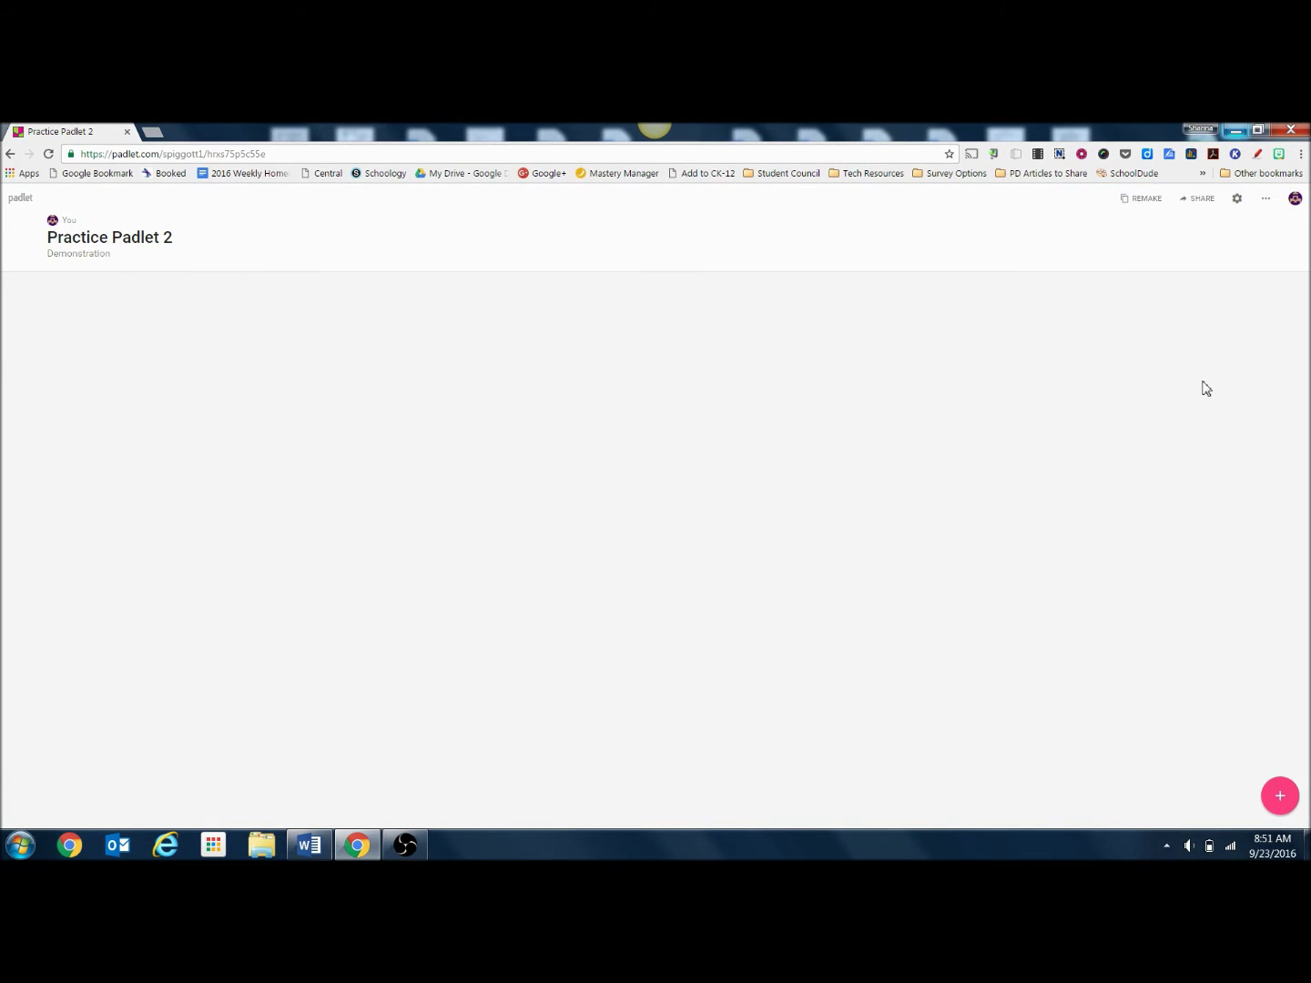
Step: Open the padlet's sharing settings and examine the QR code, share, embed and export options
click(1203, 200)
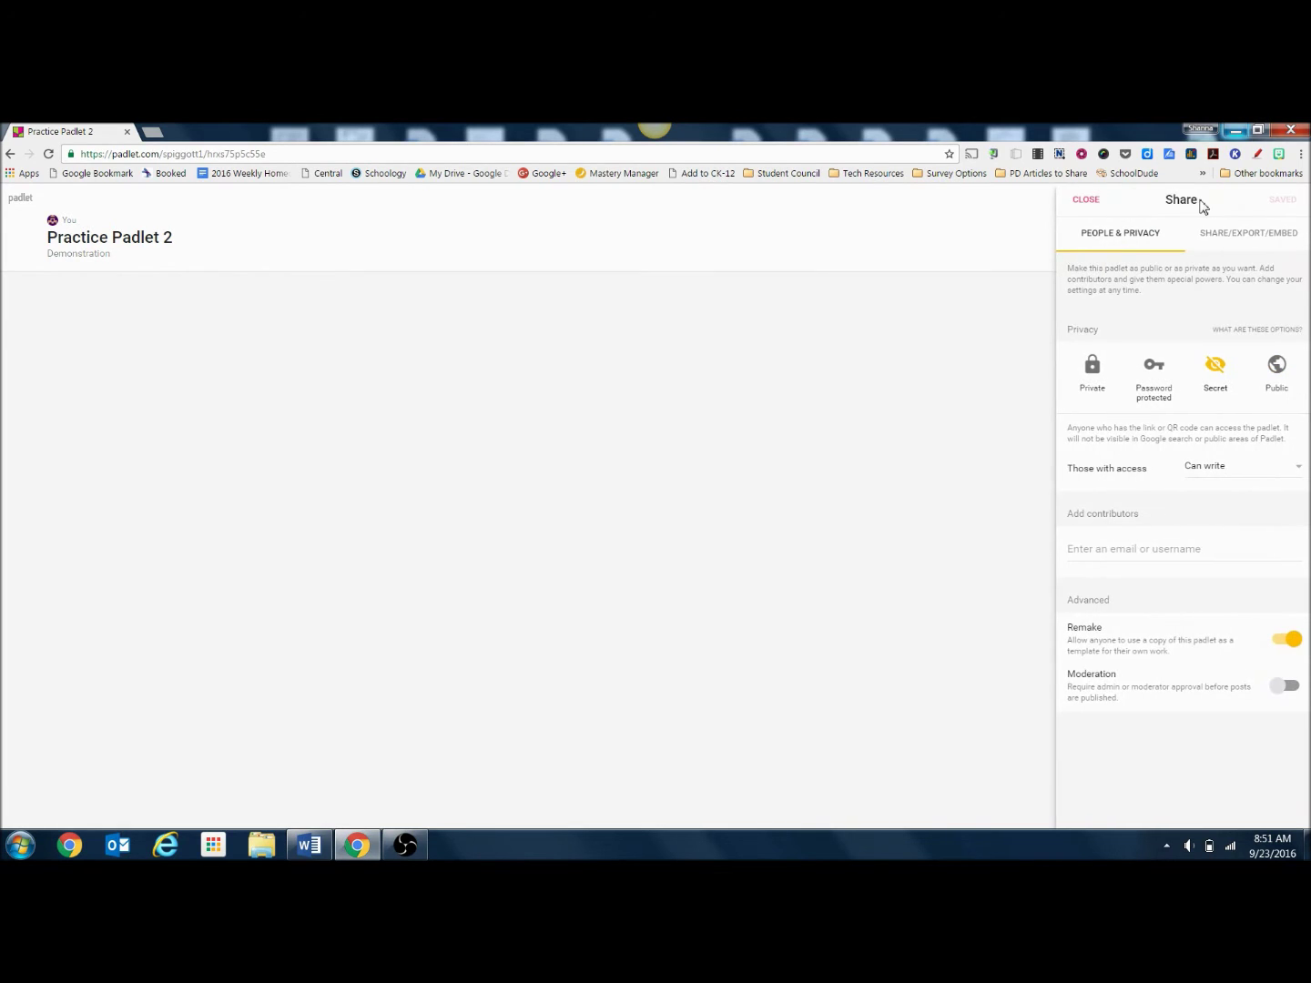
click(1255, 244)
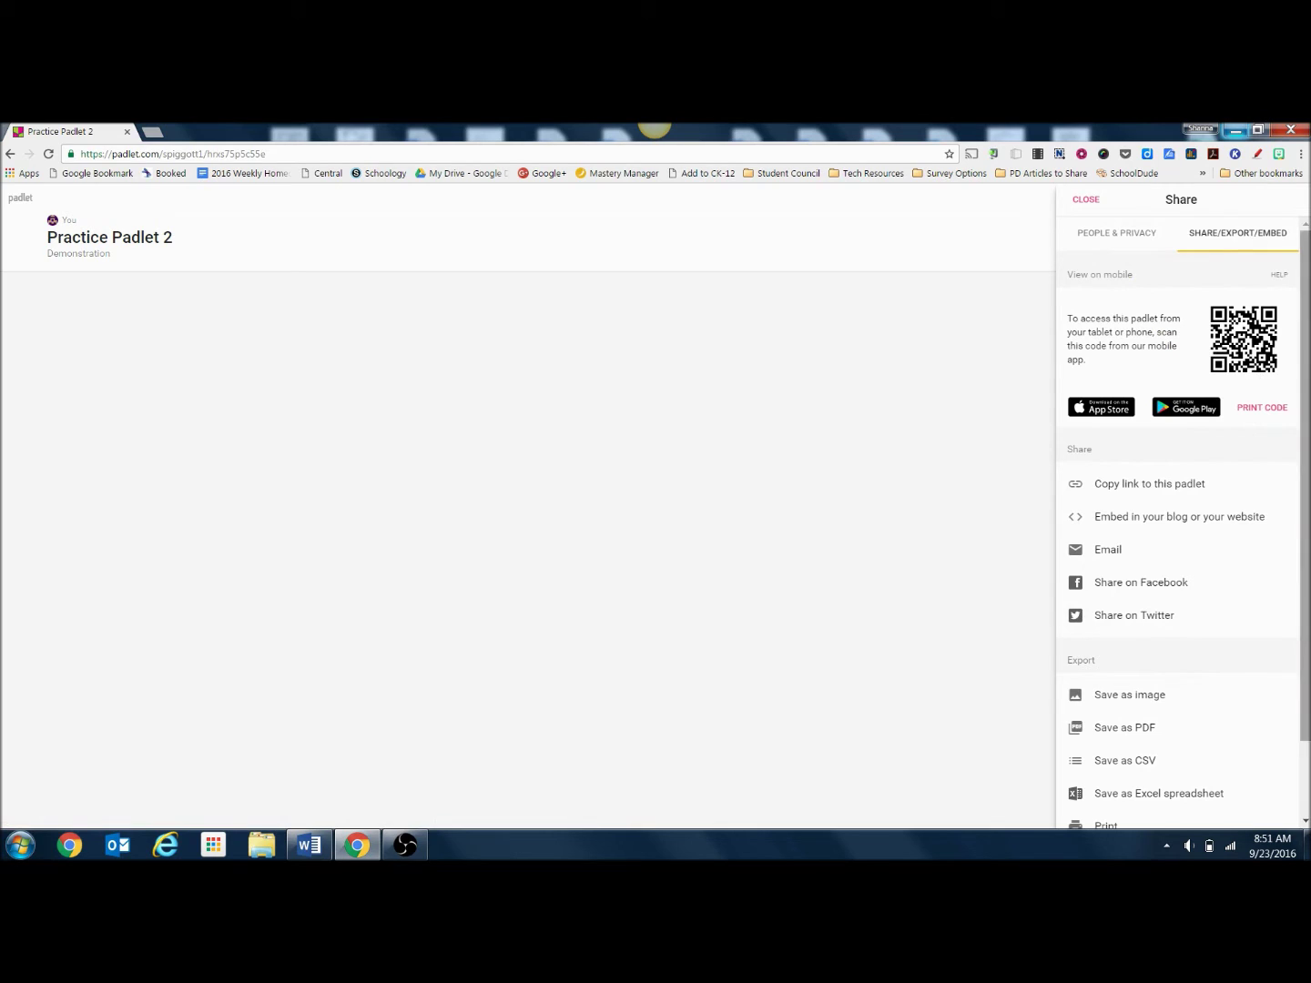
scroll(1184, 455, down, 2)
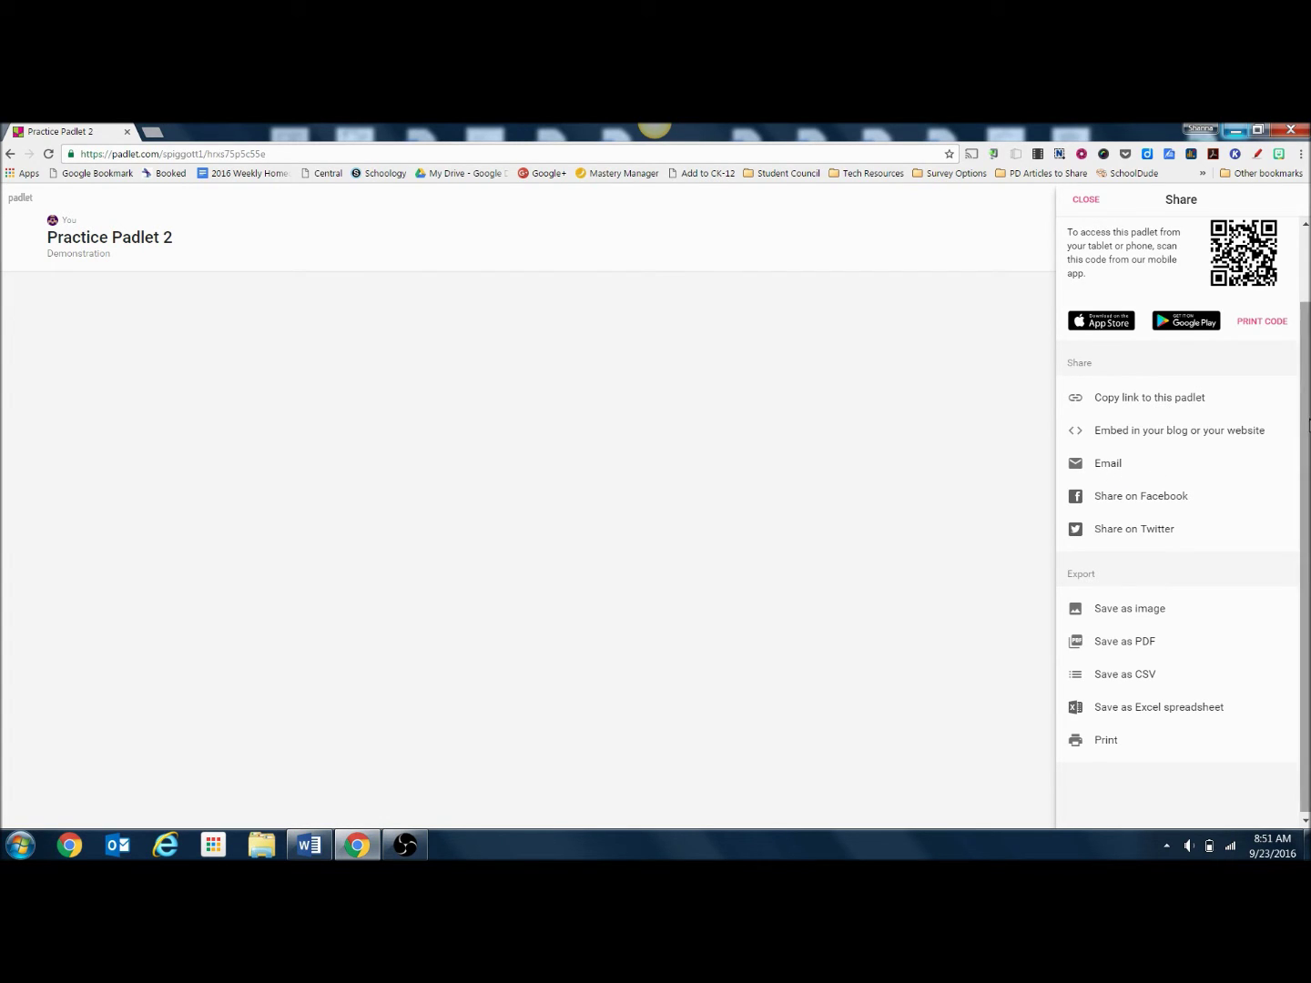
drag(1307, 424, 1307, 427)
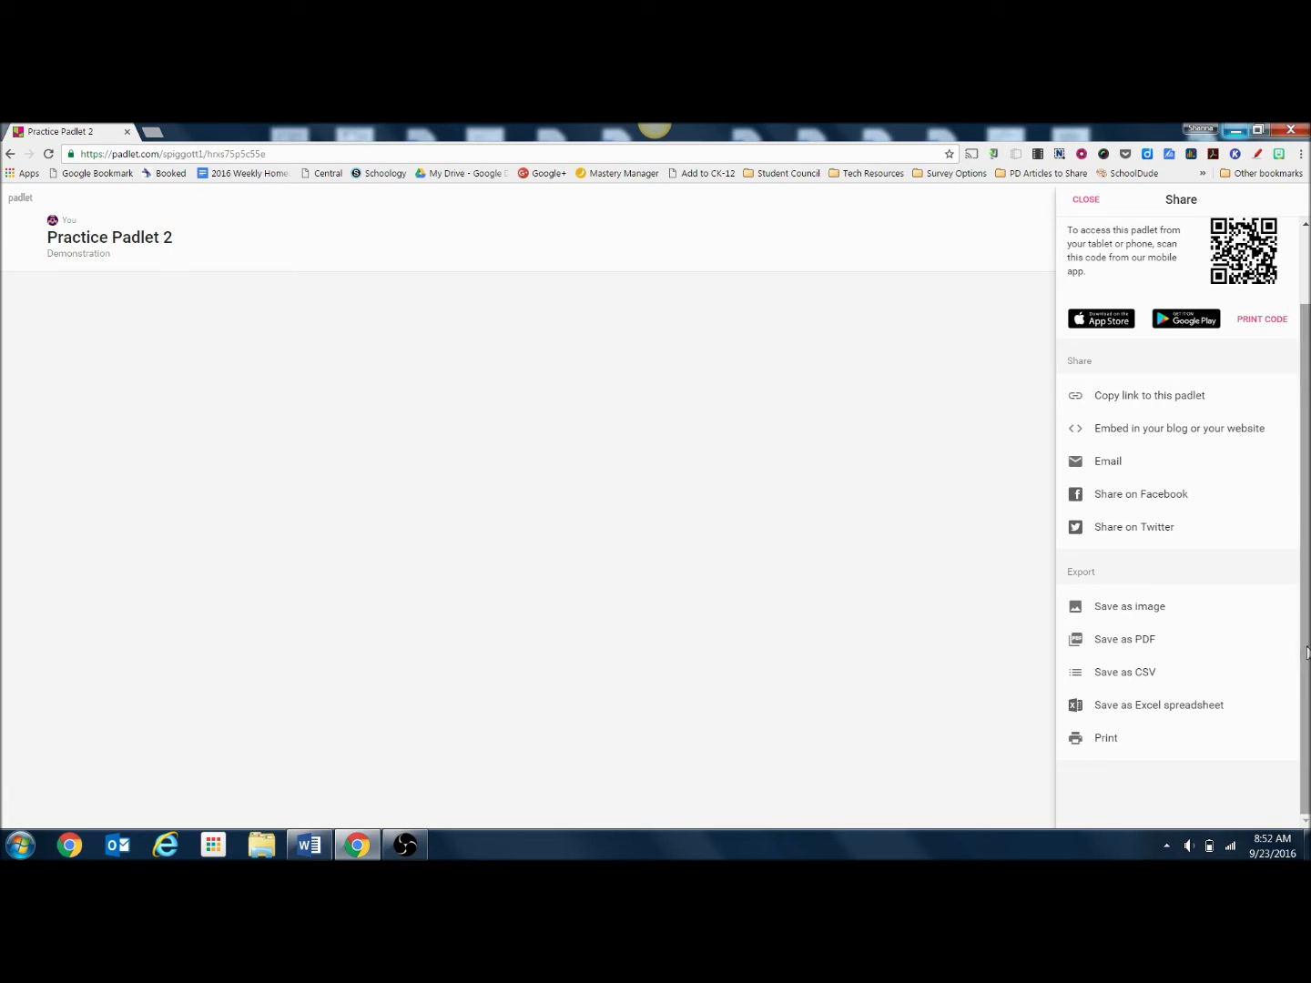
scroll(1293, 655, up, 1)
scroll(1184, 510, up, 1)
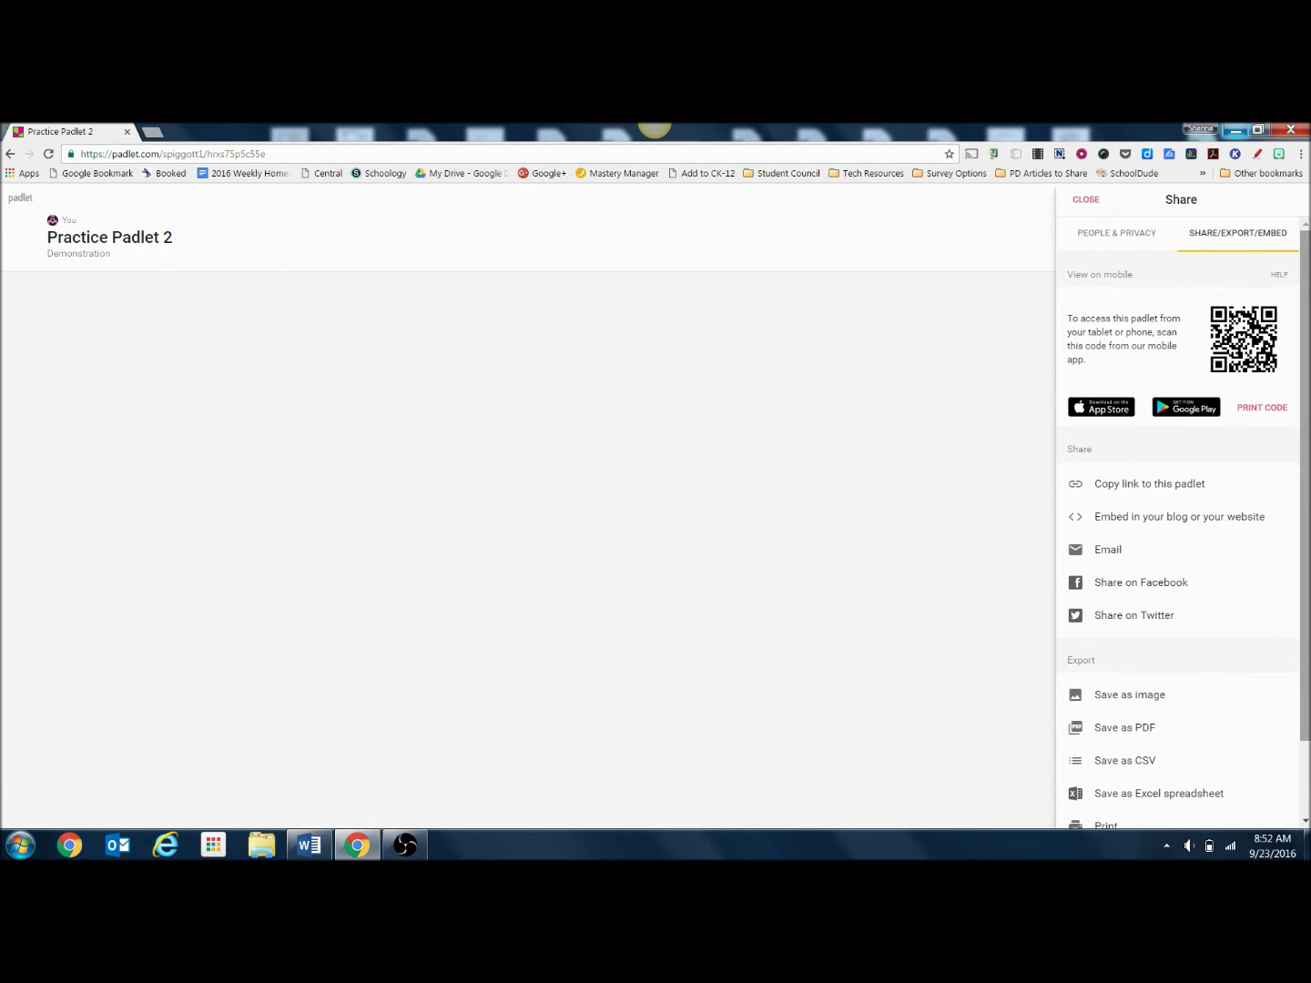
Step: Leave the sharing options, then open the padlet's modification settings, review title, description, layout and wallpaper, and return to the board
click(1086, 200)
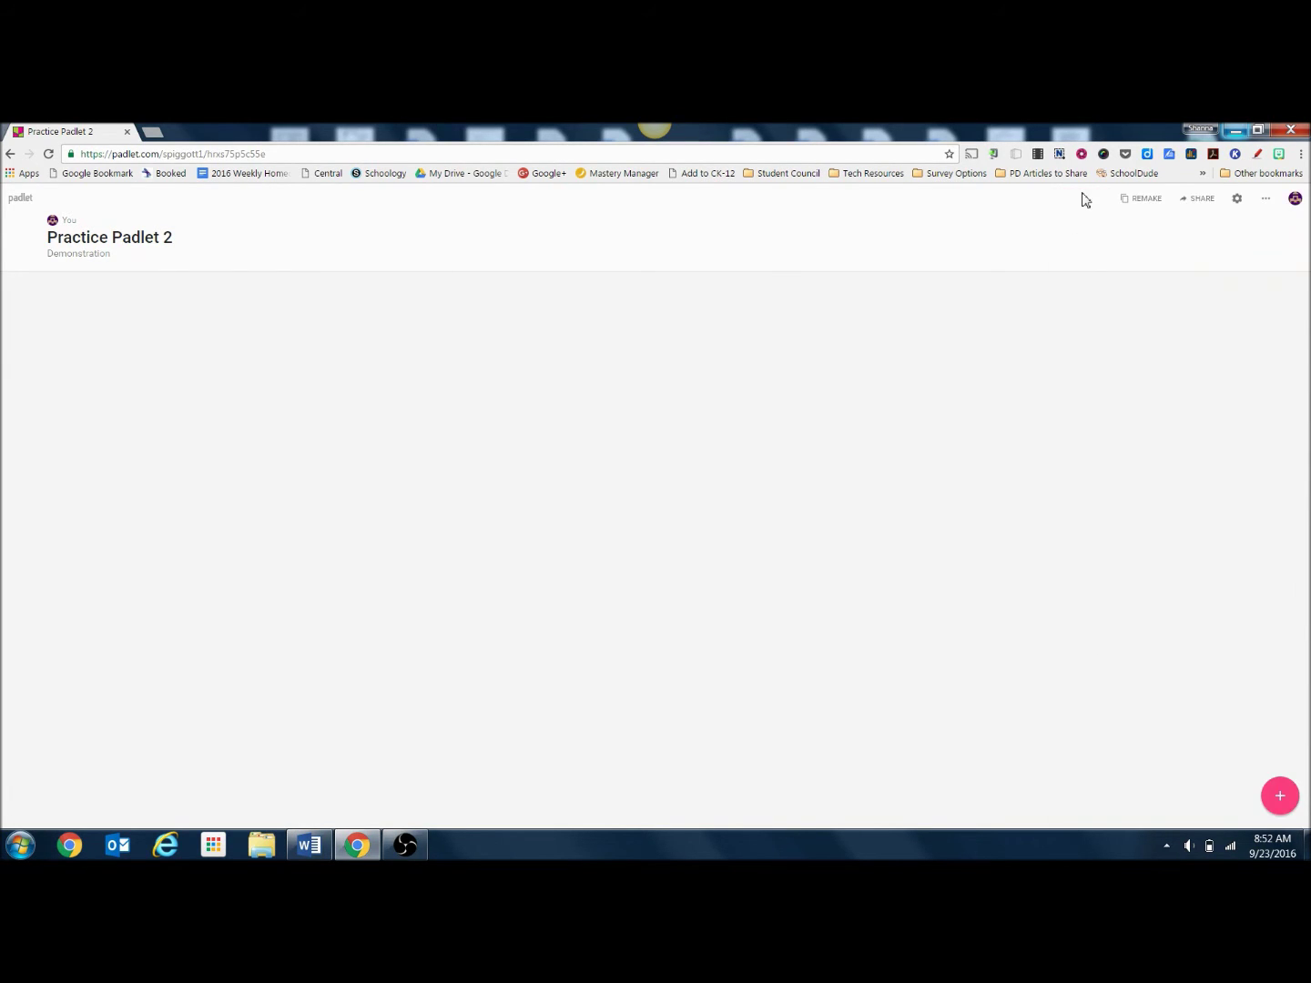
click(1240, 200)
mouse_move(1308, 258)
mouse_down()
mouse_move(1307, 544)
mouse_move(1307, 237)
mouse_up()
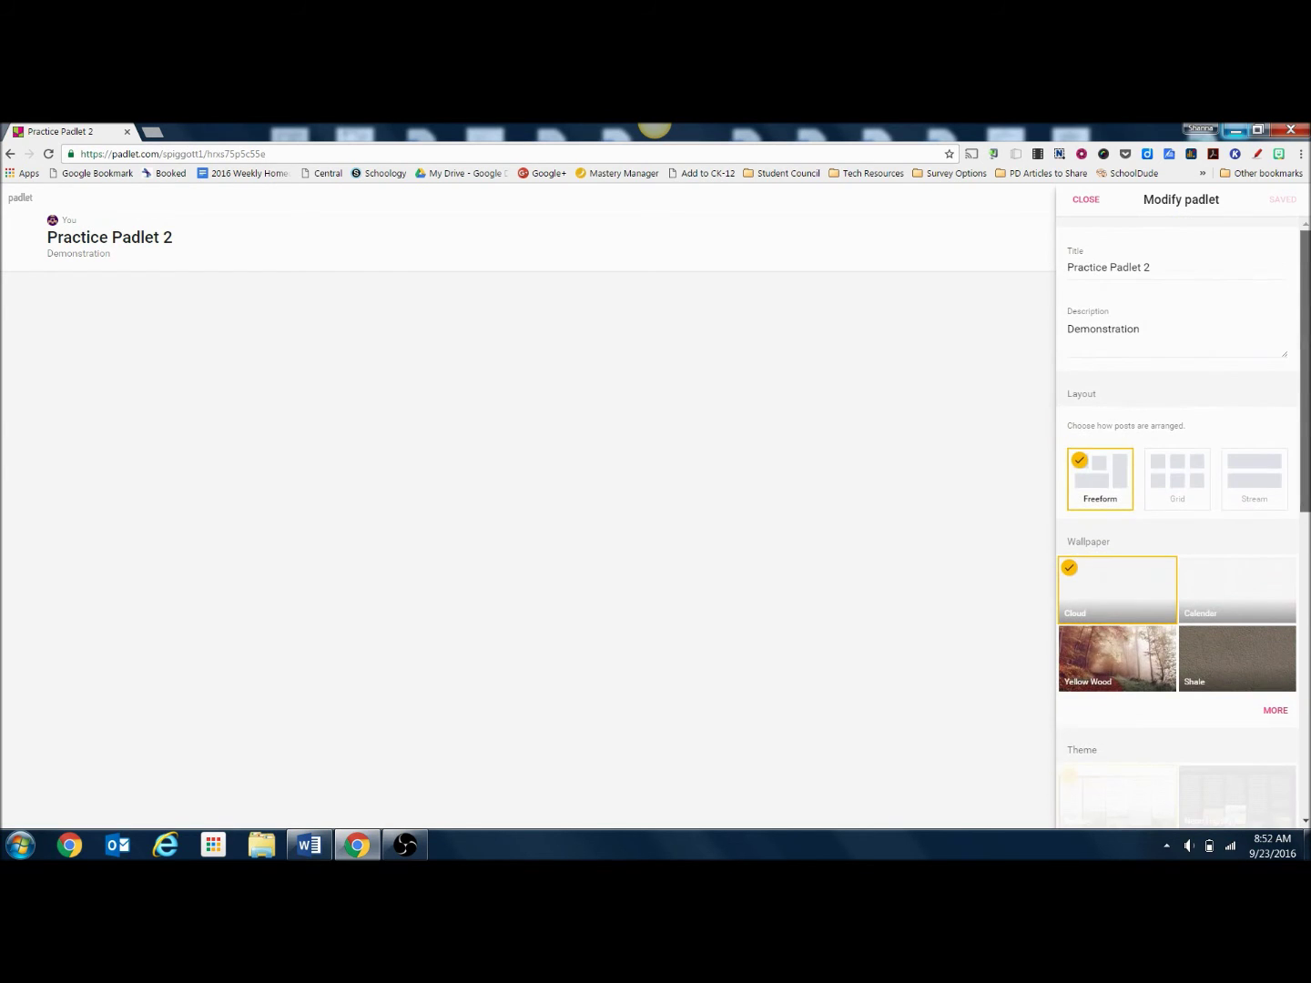
click(1086, 201)
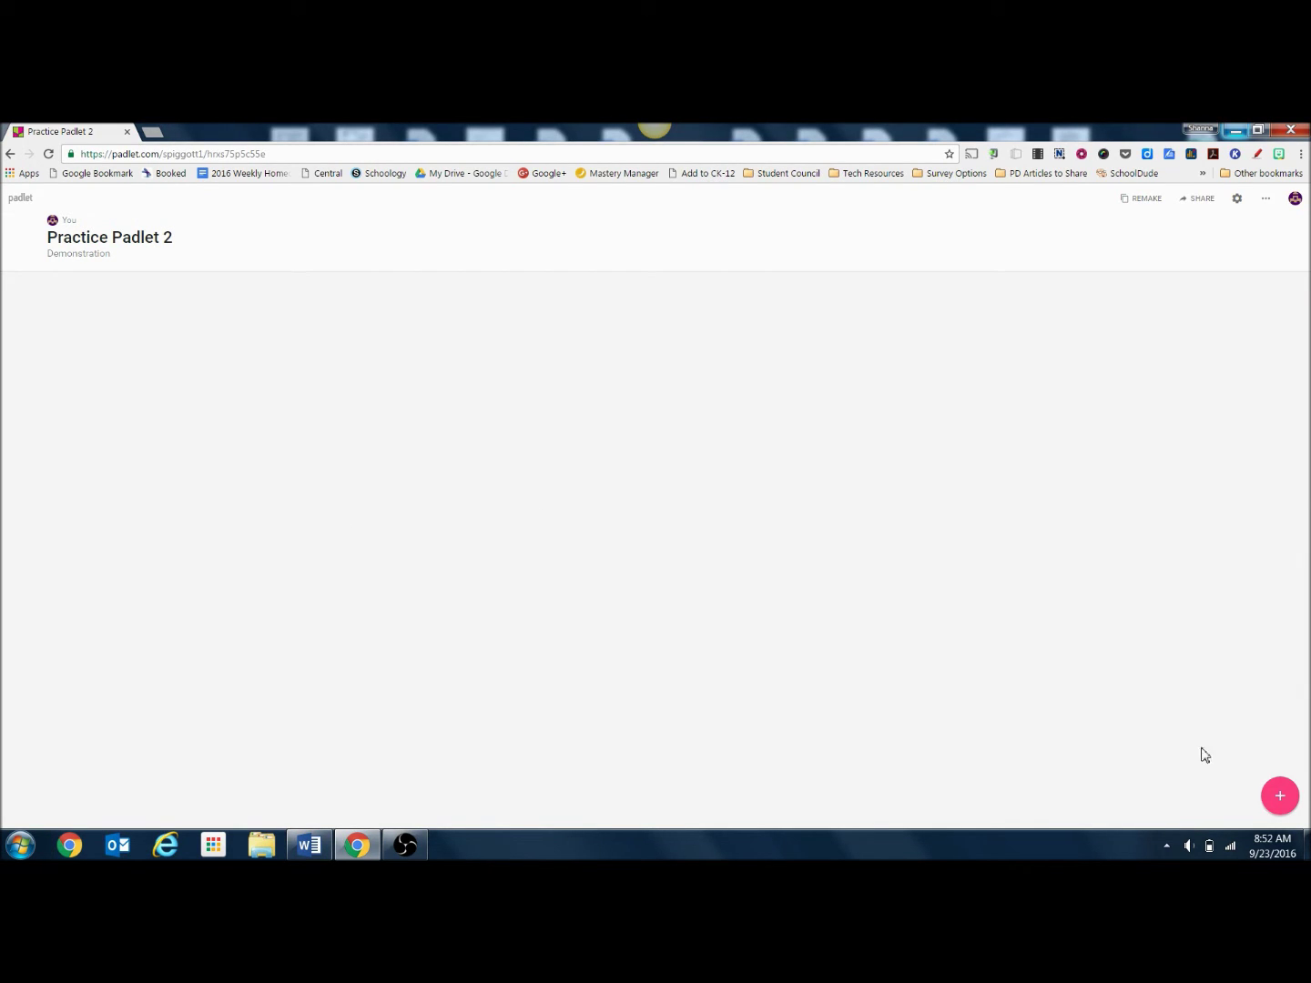
Step: Add a post titled "Practice 2" with the text "This is a practice board."
click(1281, 801)
text(Practice 2)
click(86, 375)
text(This is a practice board.)
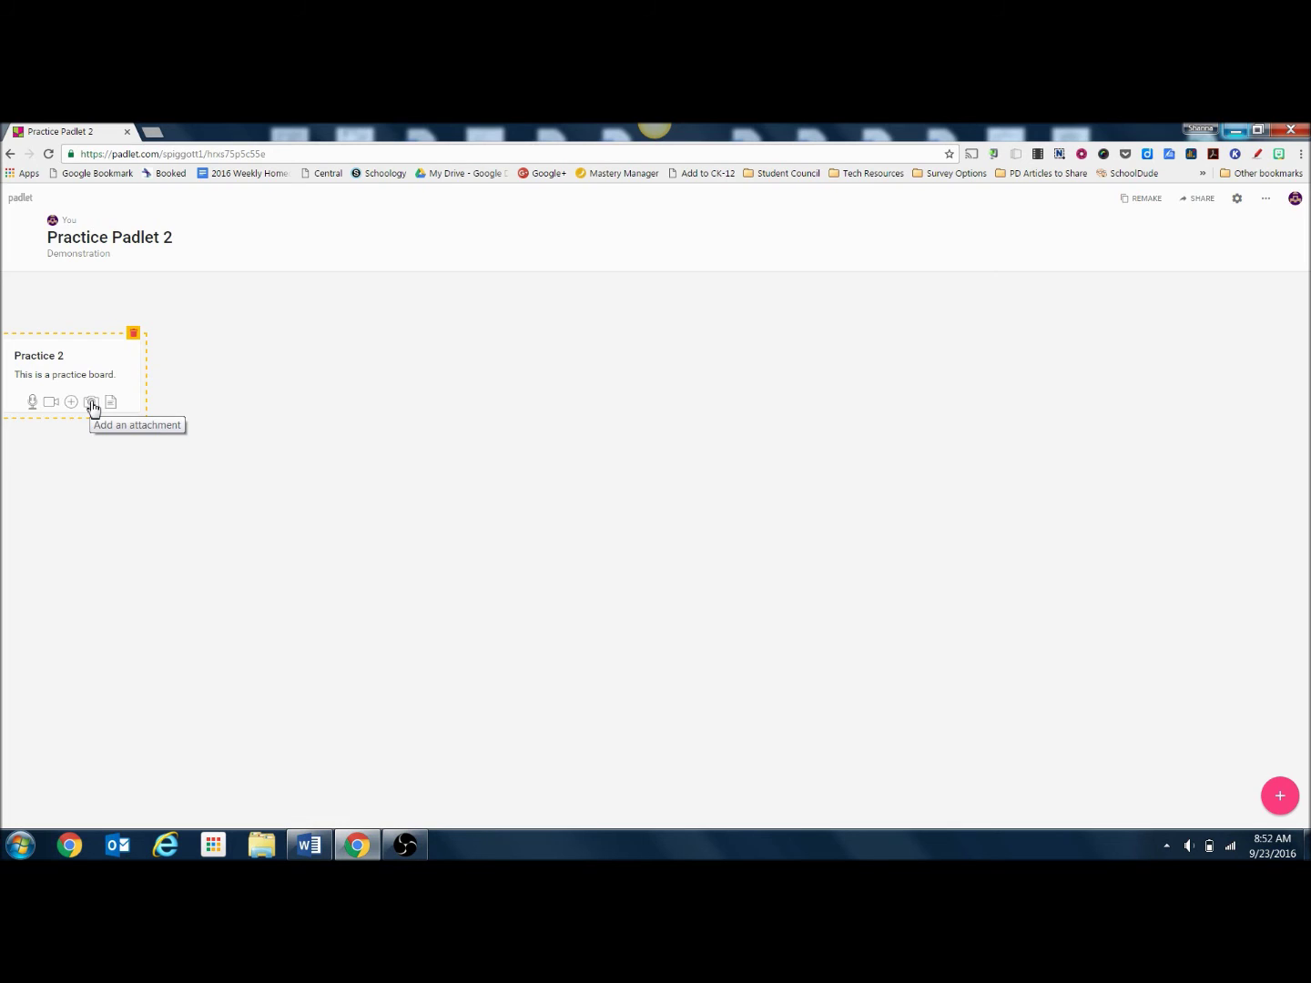
Step: Upload the picture "befuddled Winner.png" from the Pictures library as the Practice 2 post's attachment and accept its preview
click(91, 402)
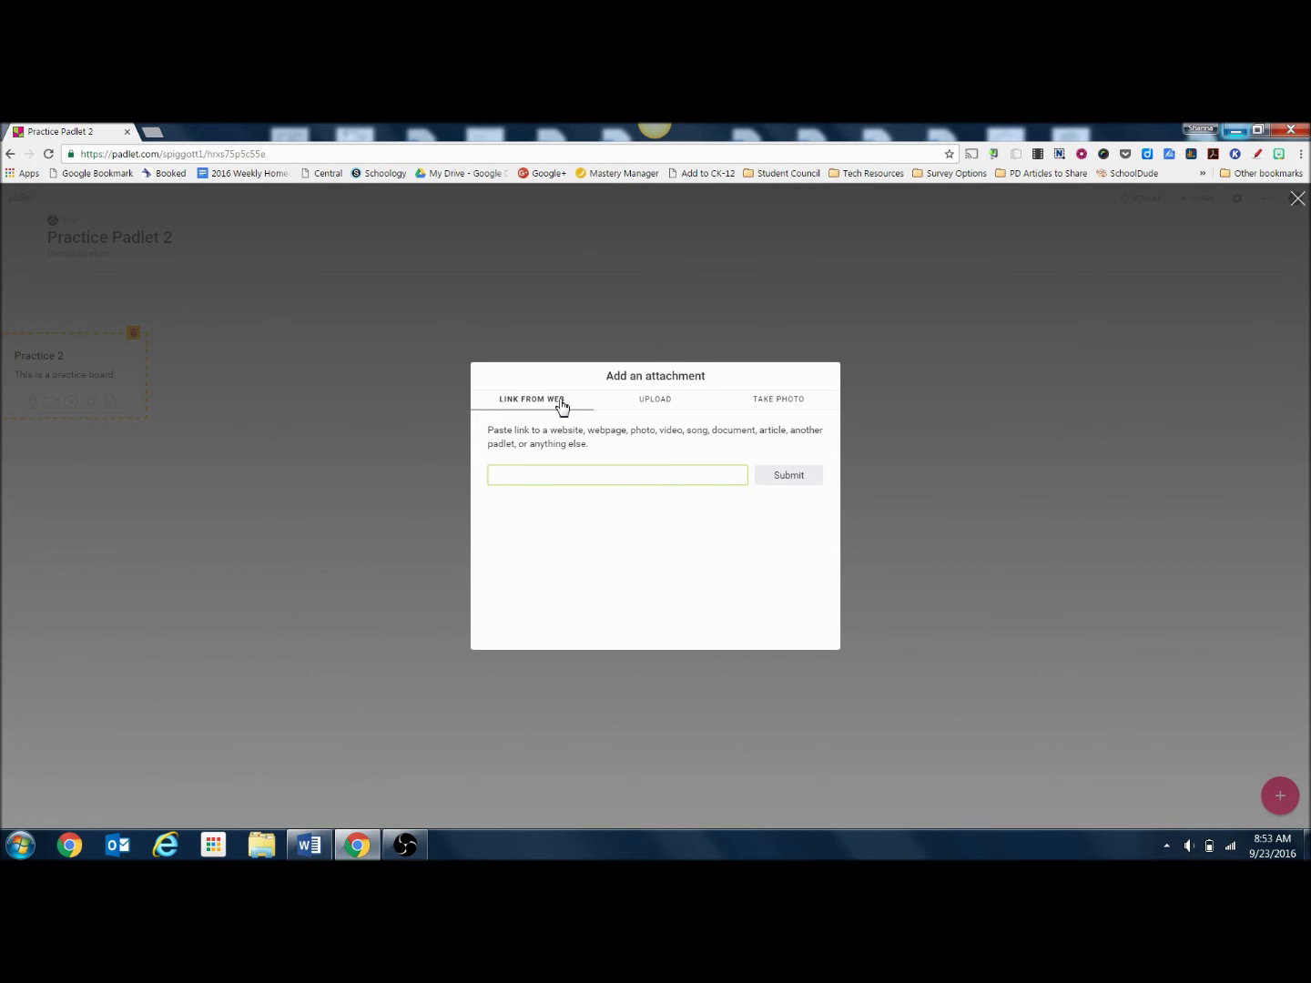
click(665, 405)
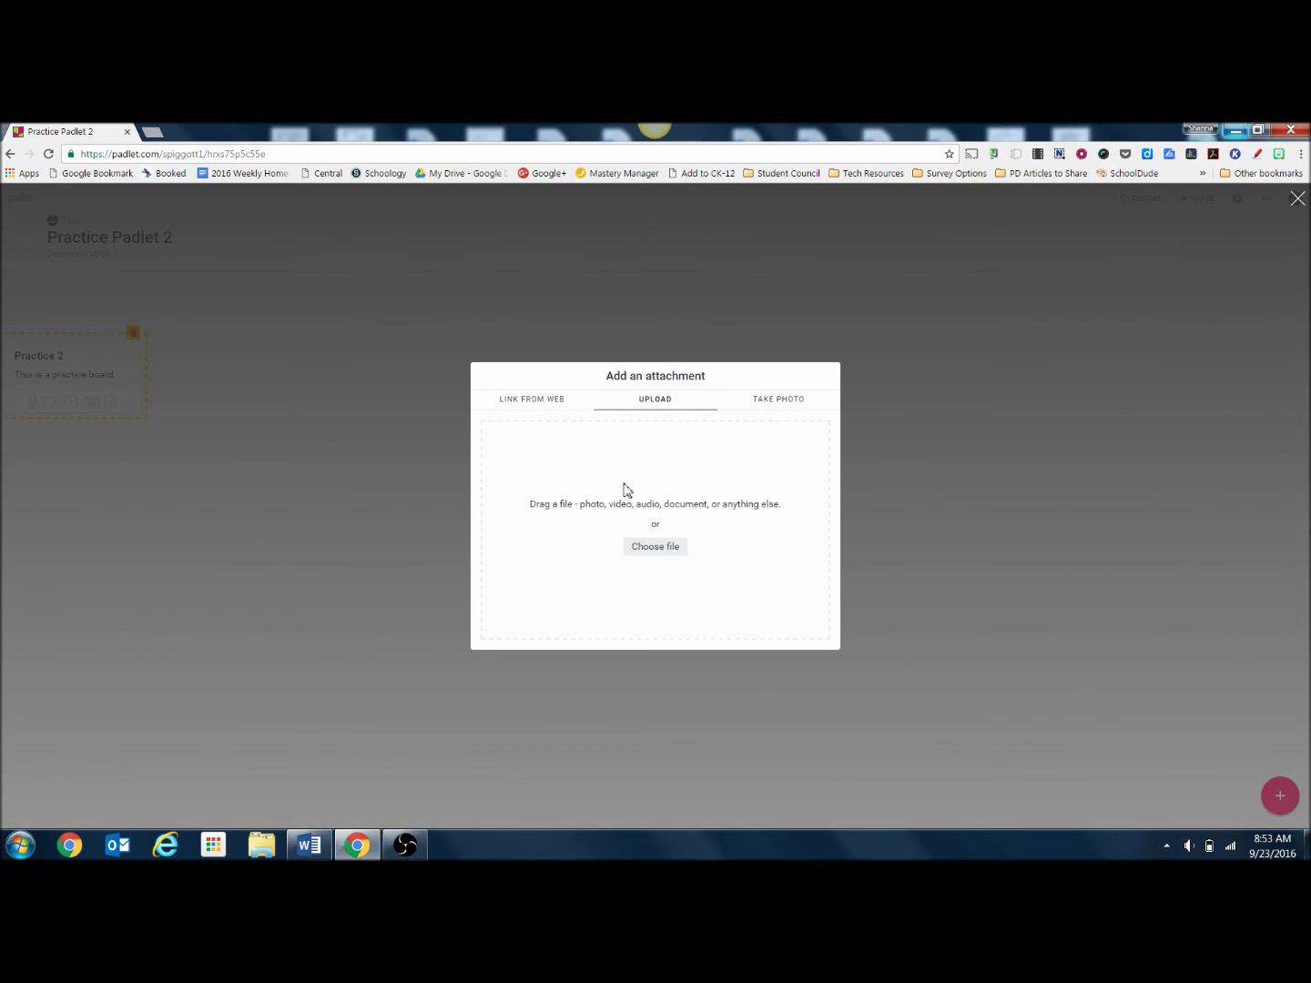
click(669, 552)
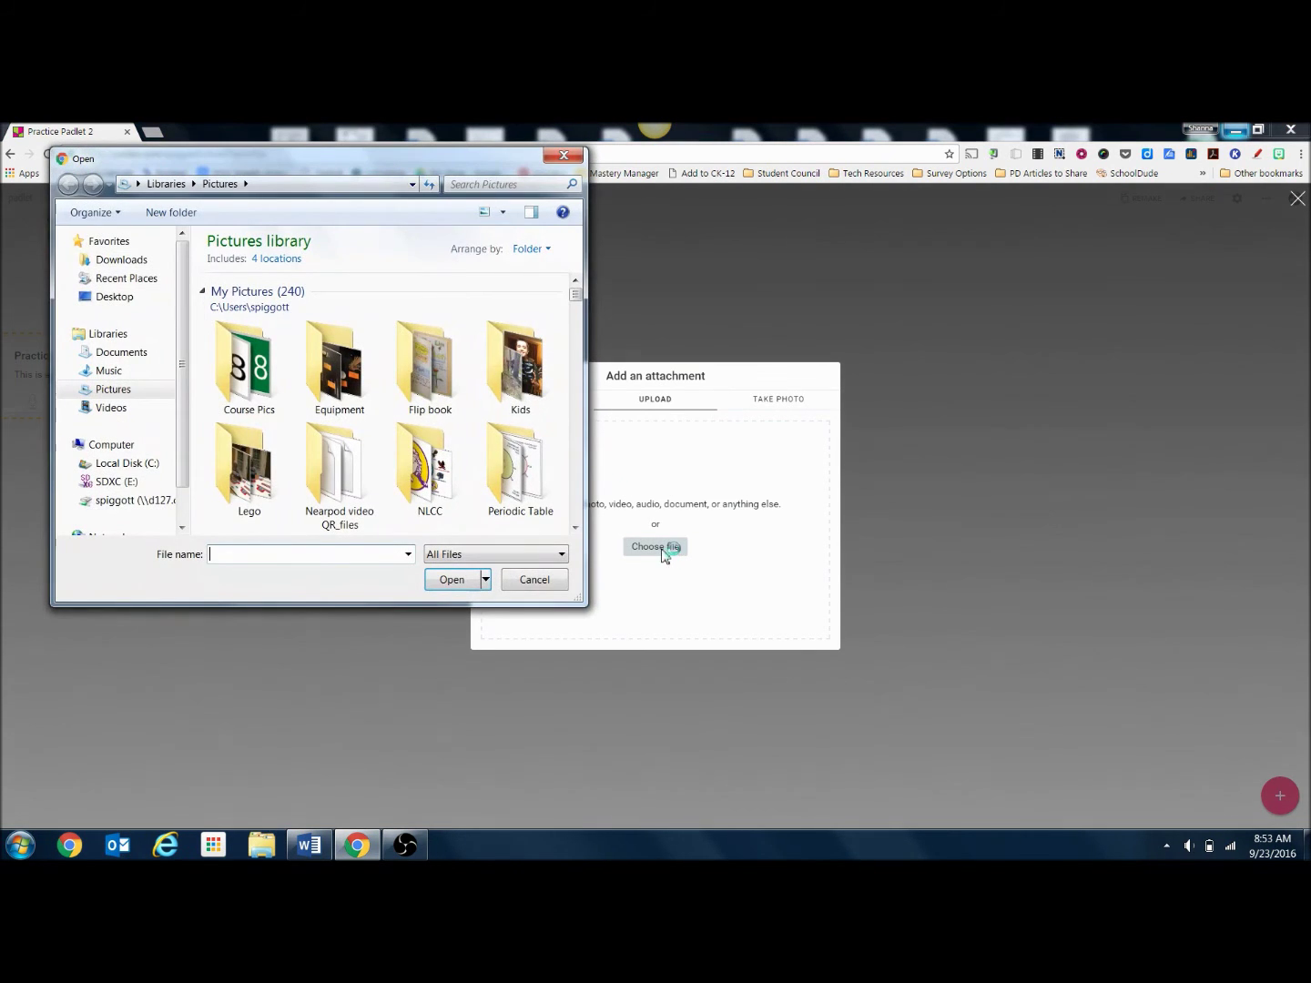
drag(577, 296, 578, 319)
click(265, 424)
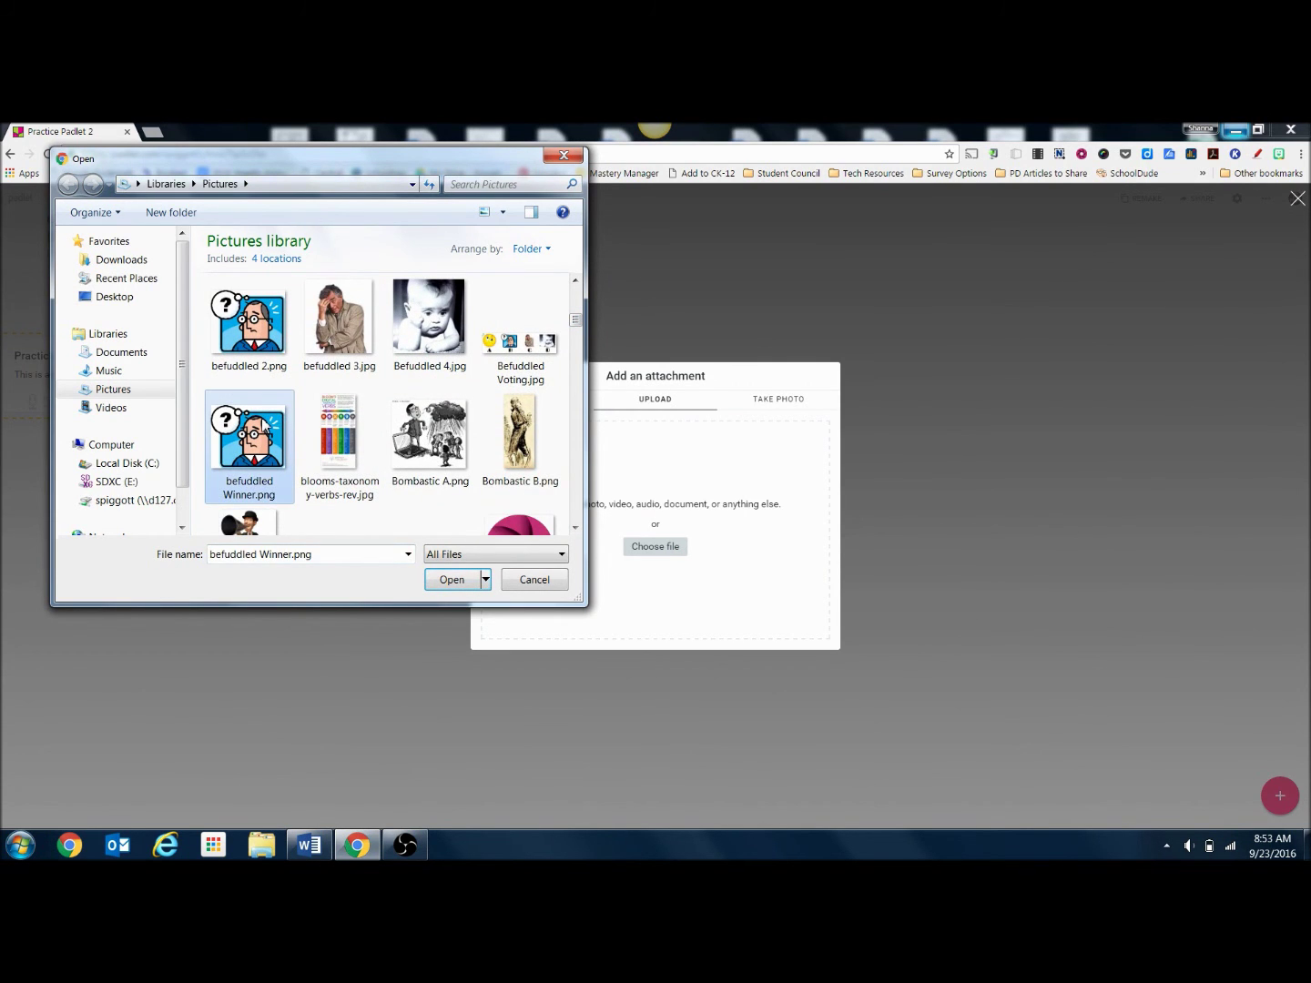
double_click(263, 424)
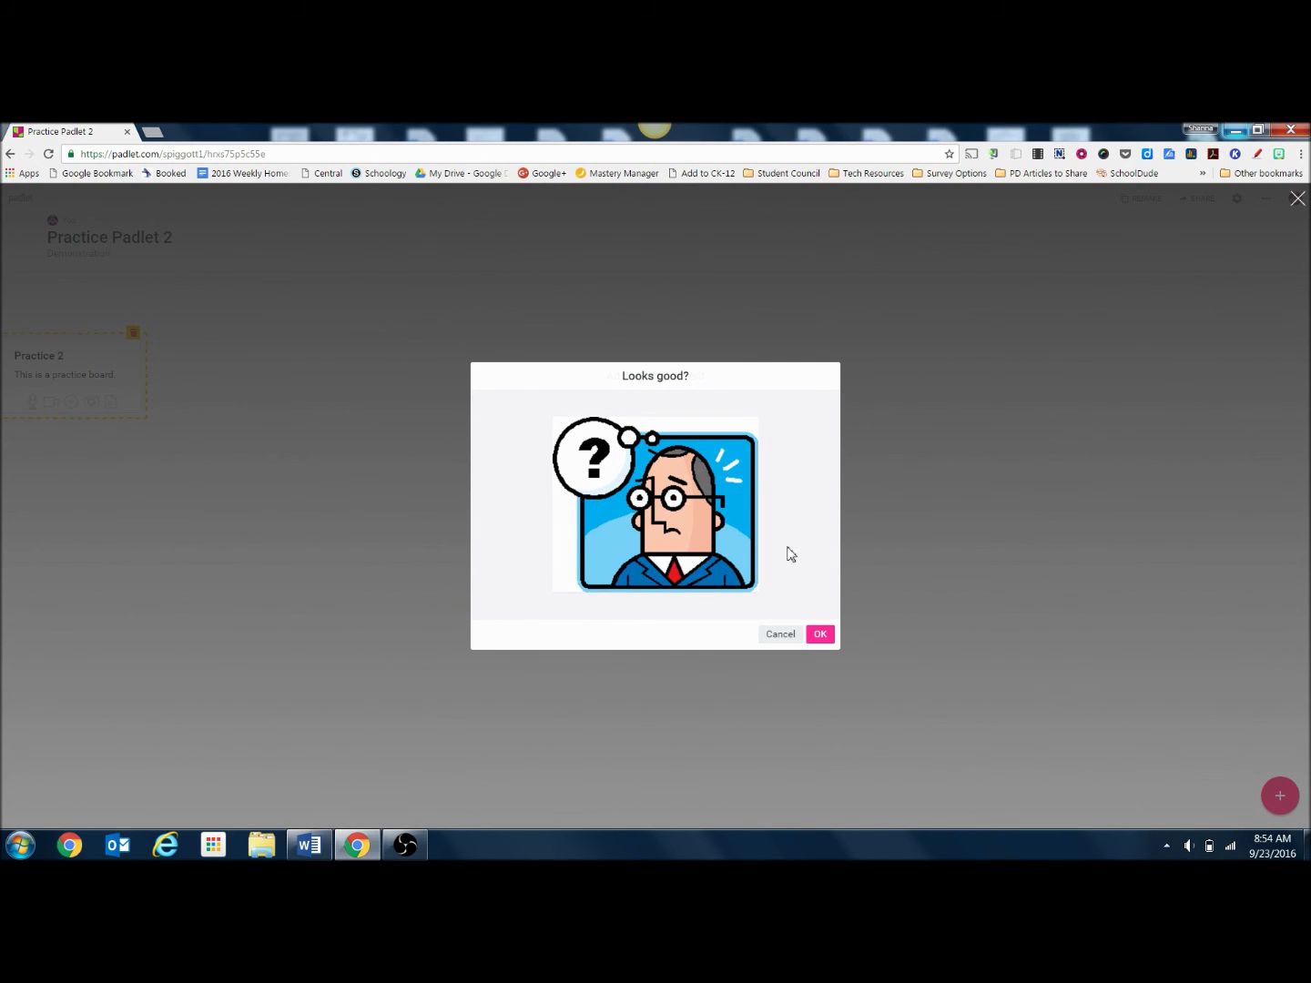
click(826, 643)
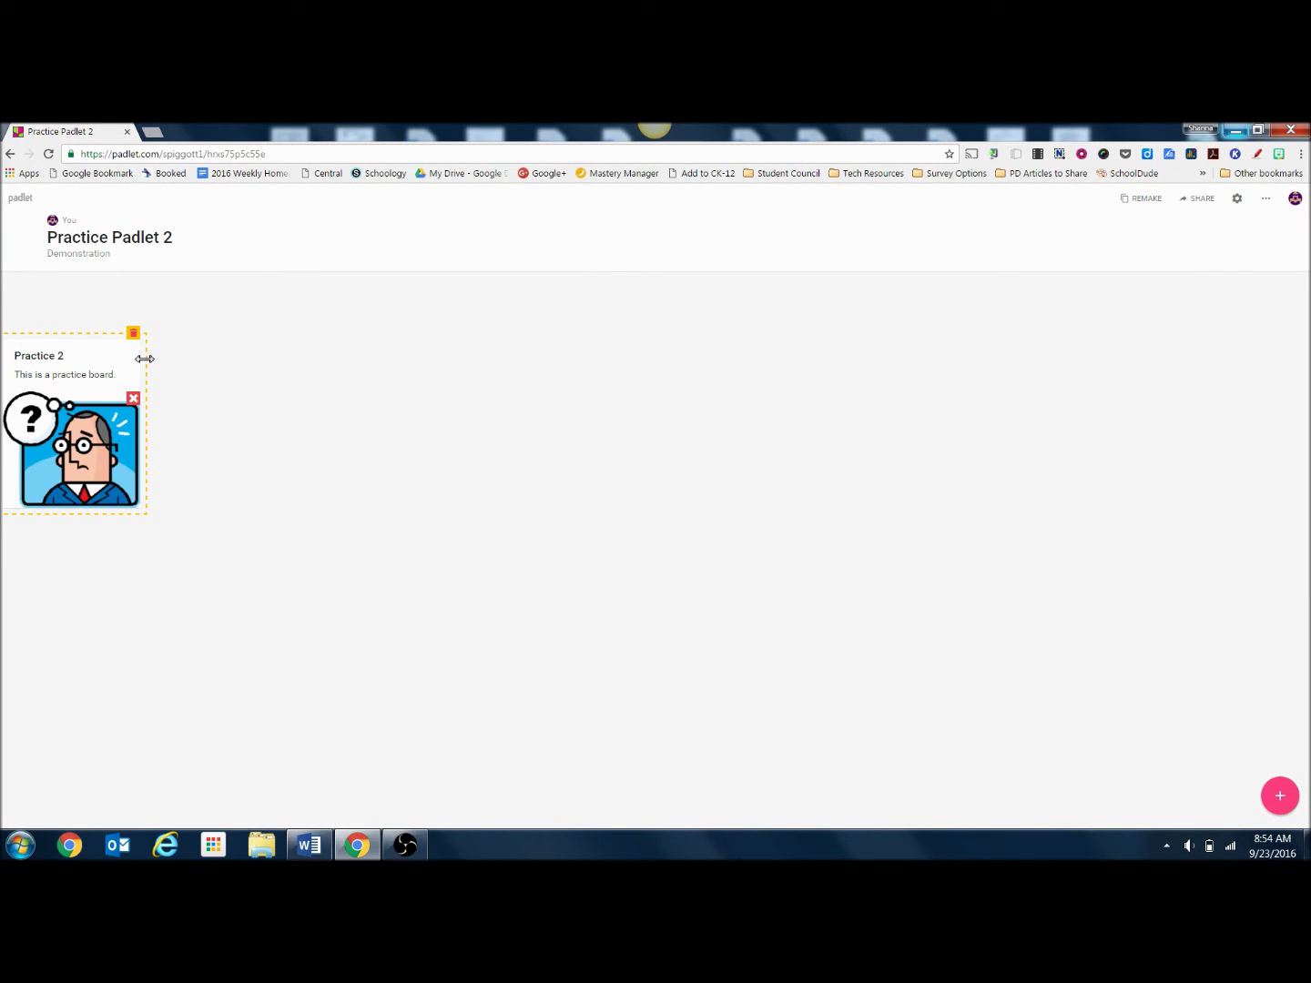
Step: Widen the Practice 2 post to about three times its width and move it to the middle of the board
drag(145, 358, 428, 389)
drag(354, 518, 357, 564)
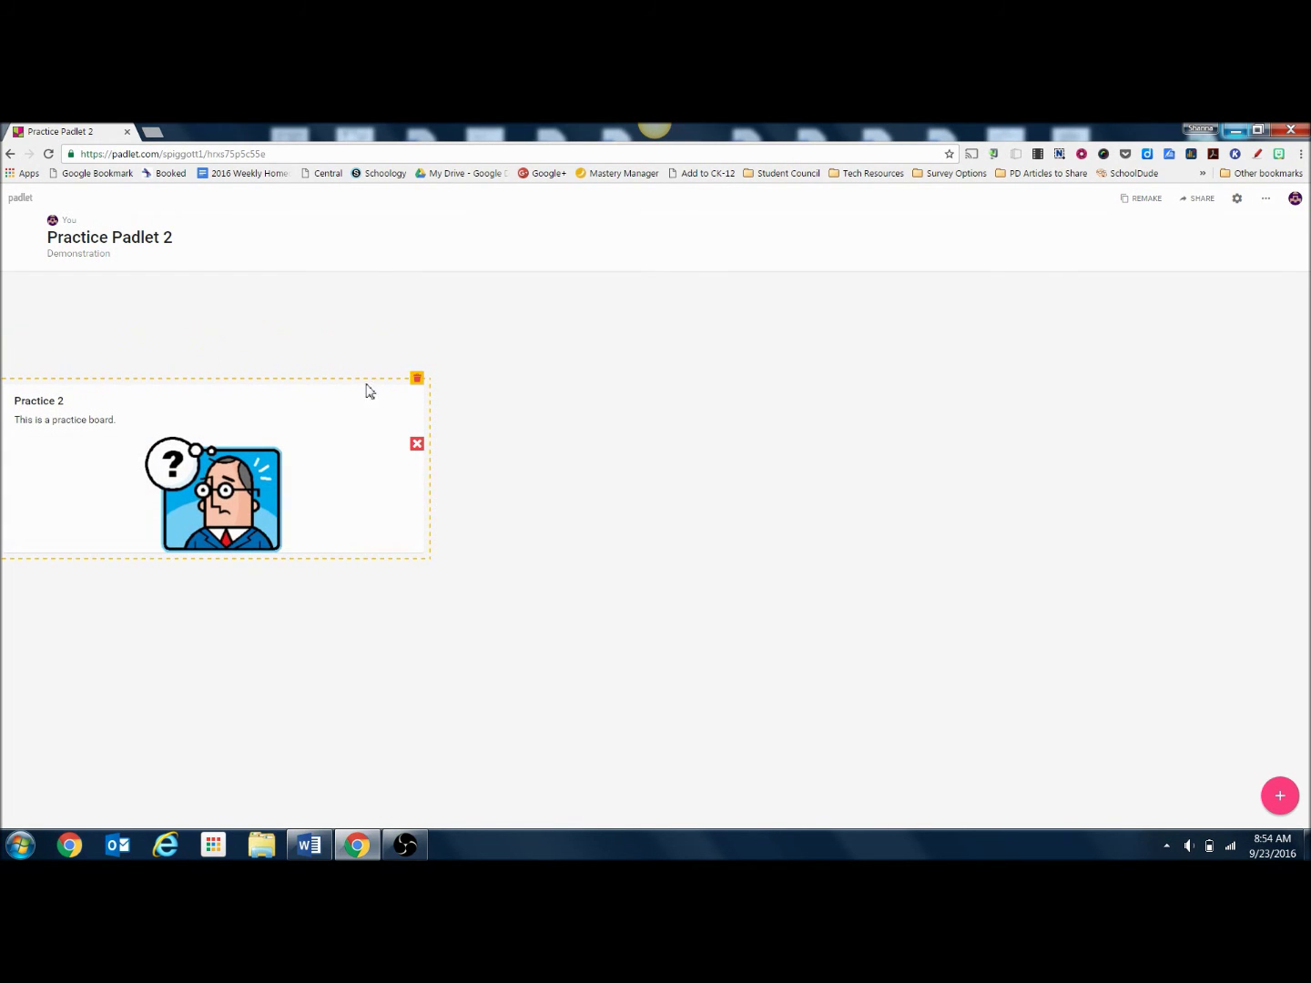
drag(323, 419, 793, 372)
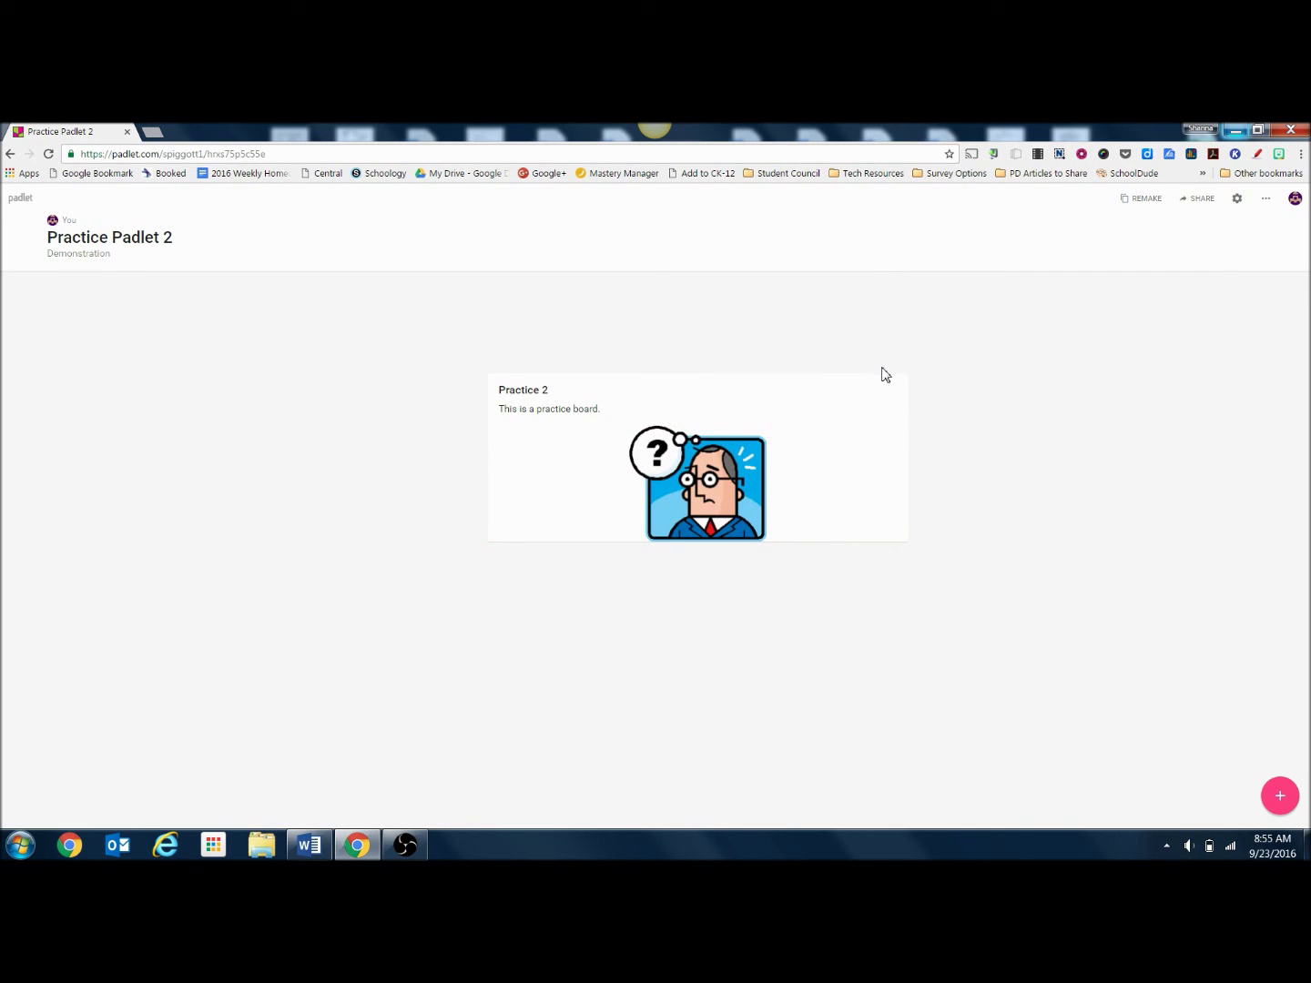
Step: View the Practice 2 post in its enlarged view and return to the board
mouse_move(872, 422)
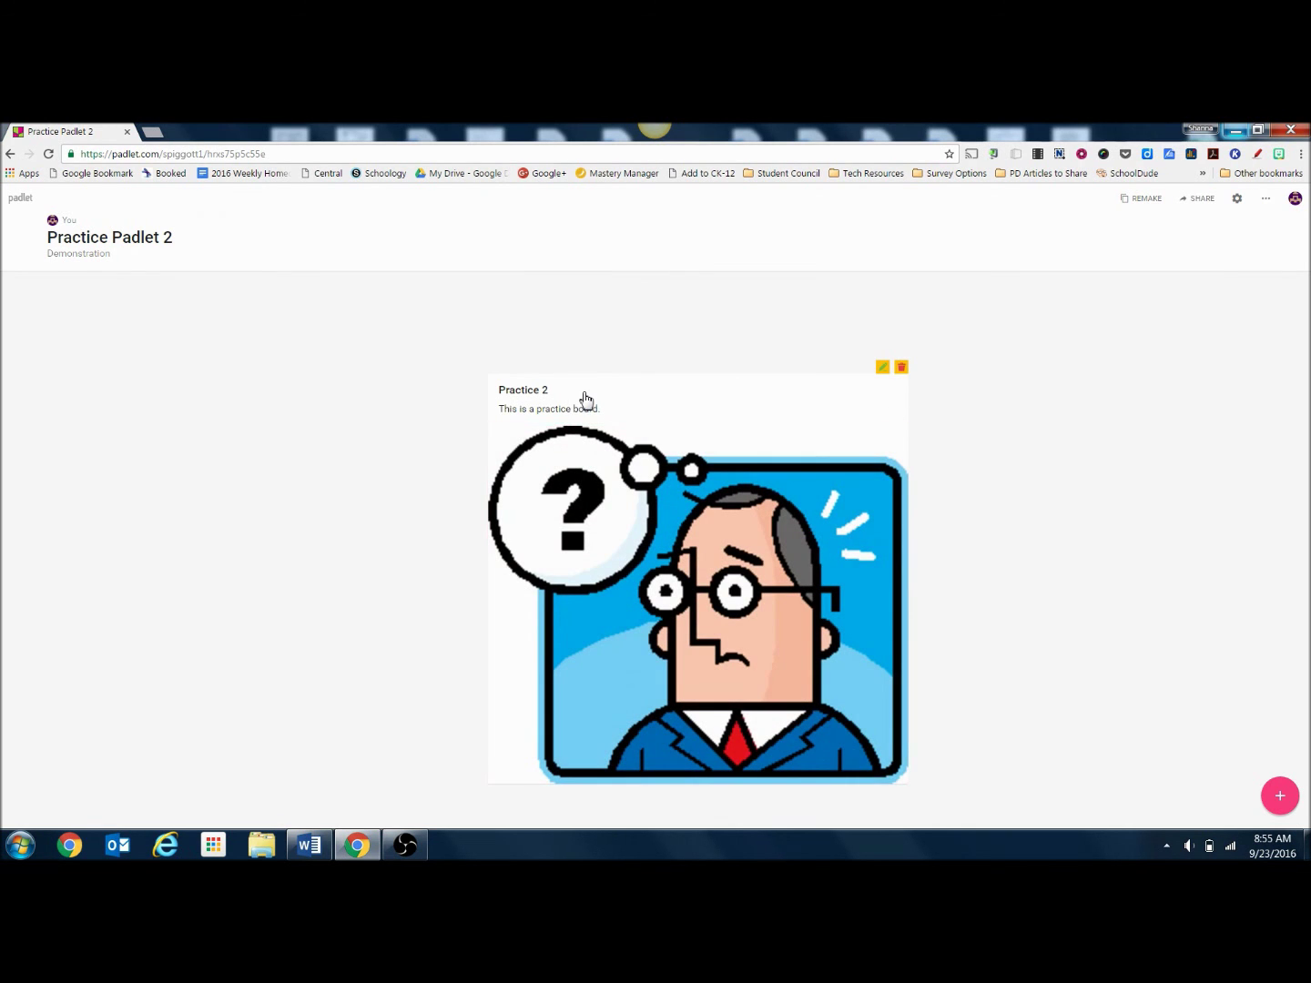
click(586, 401)
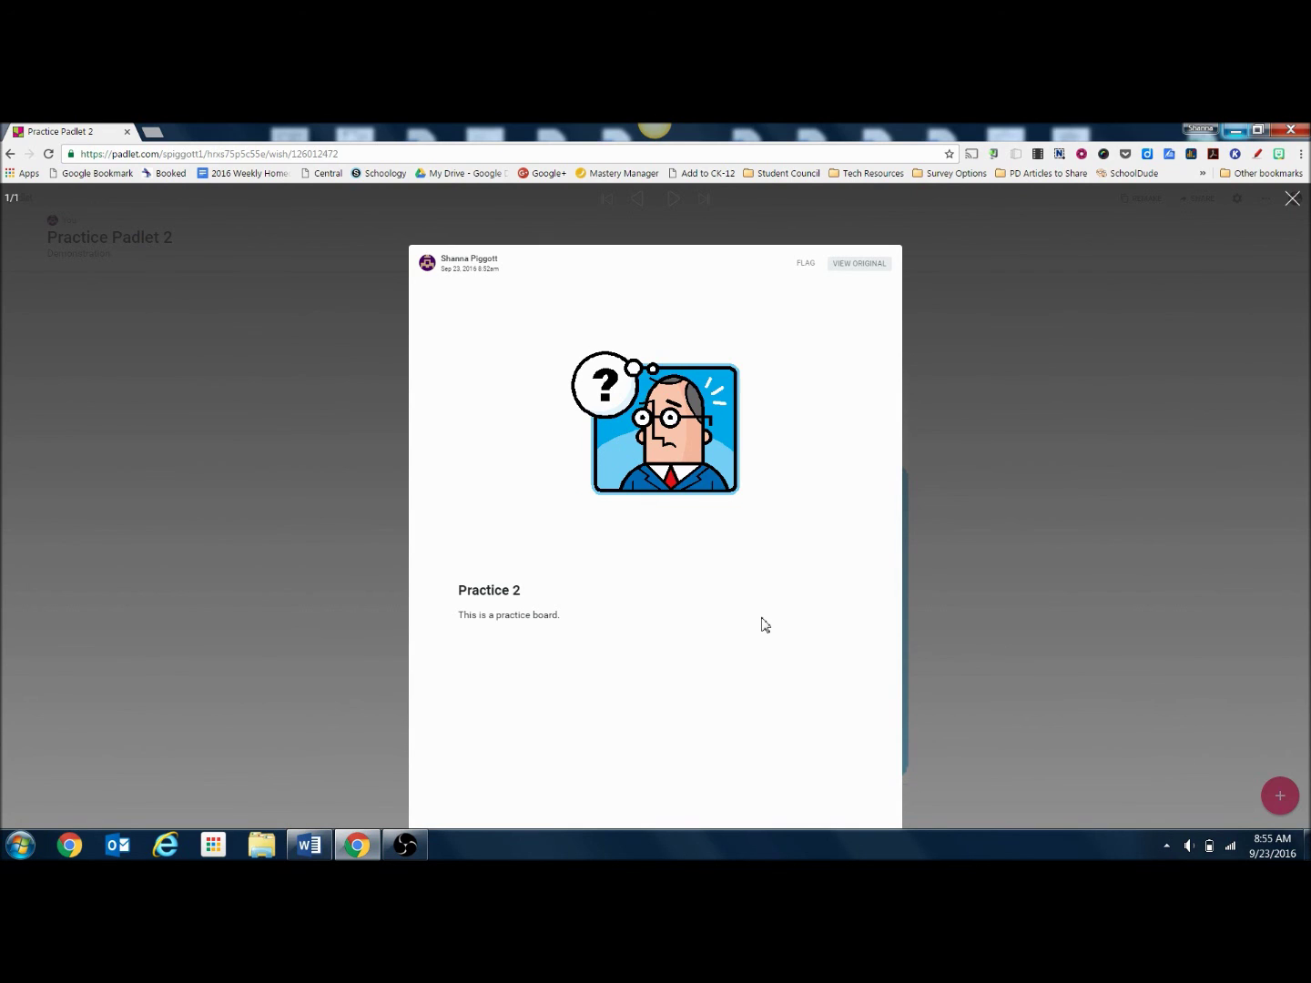
click(1293, 201)
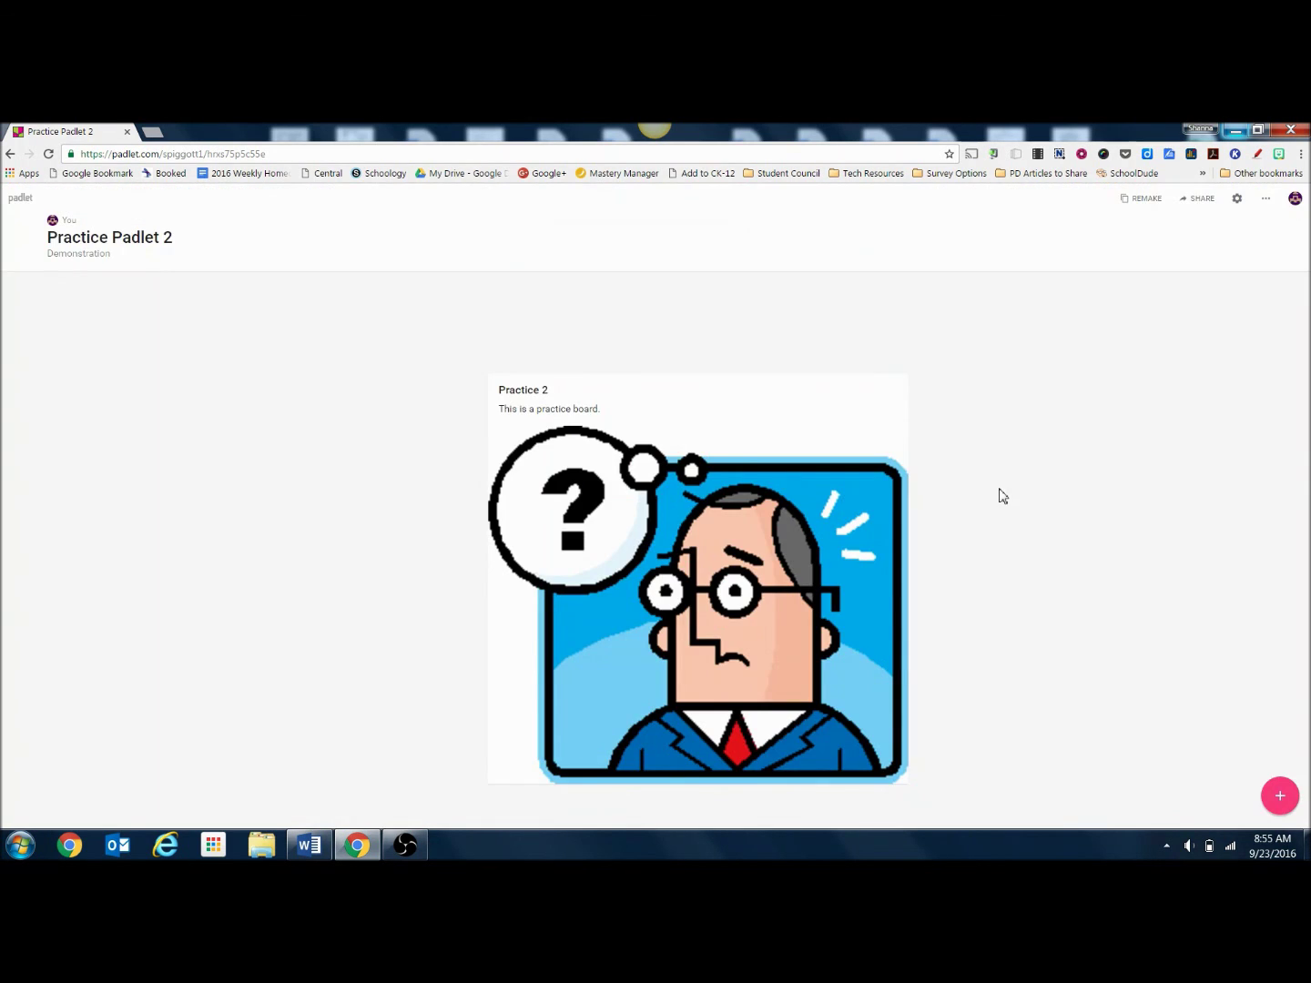